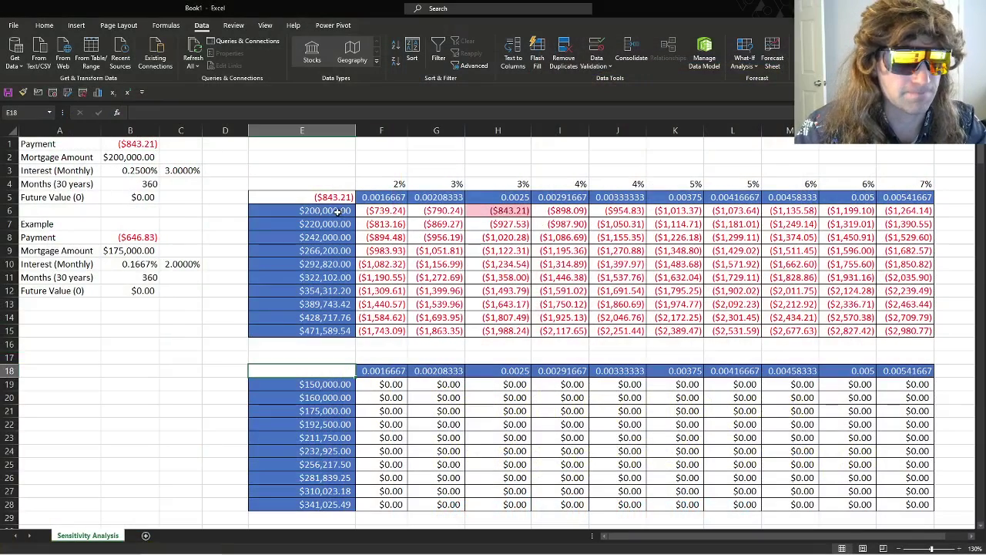
# Examine the first mortgage's amount, interest, term and future value inputs and the PMT formula in B1 that uses them.
pyautogui.click(328, 200)
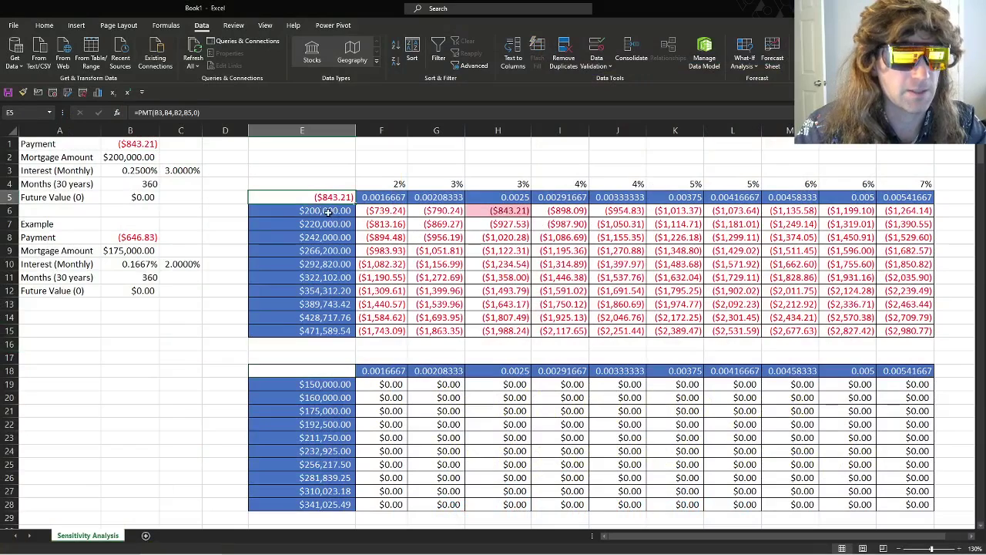
pyautogui.click(137, 160)
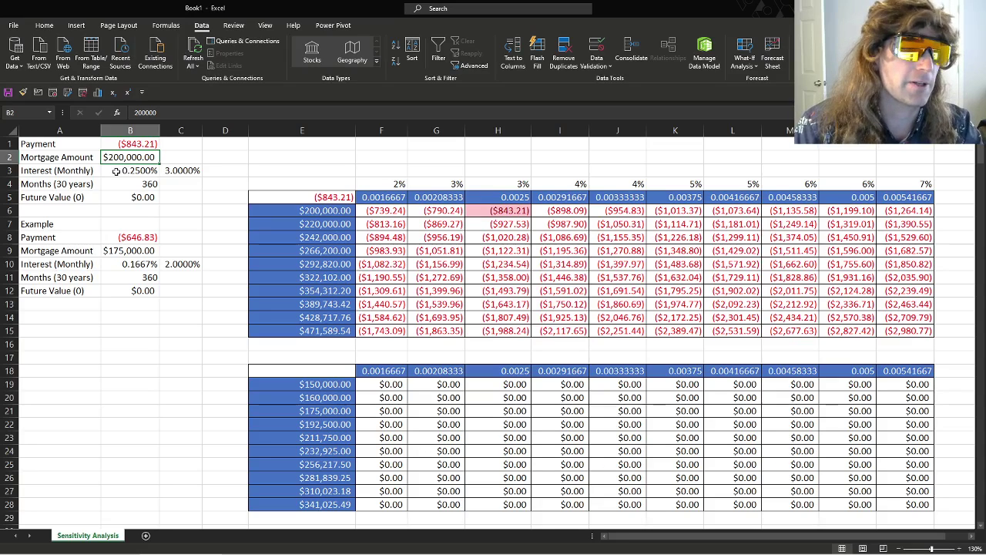
pyautogui.click(174, 171)
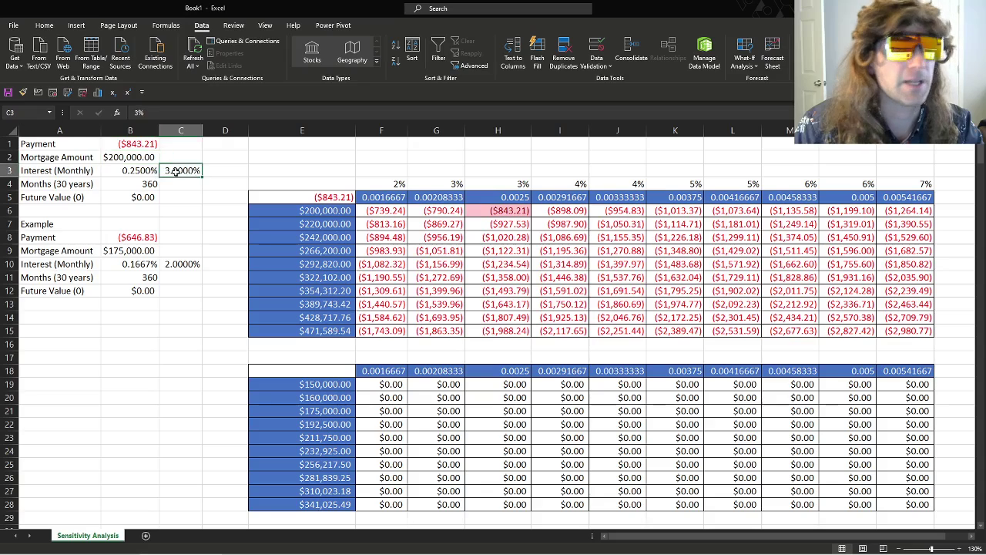
pyautogui.click(131, 186)
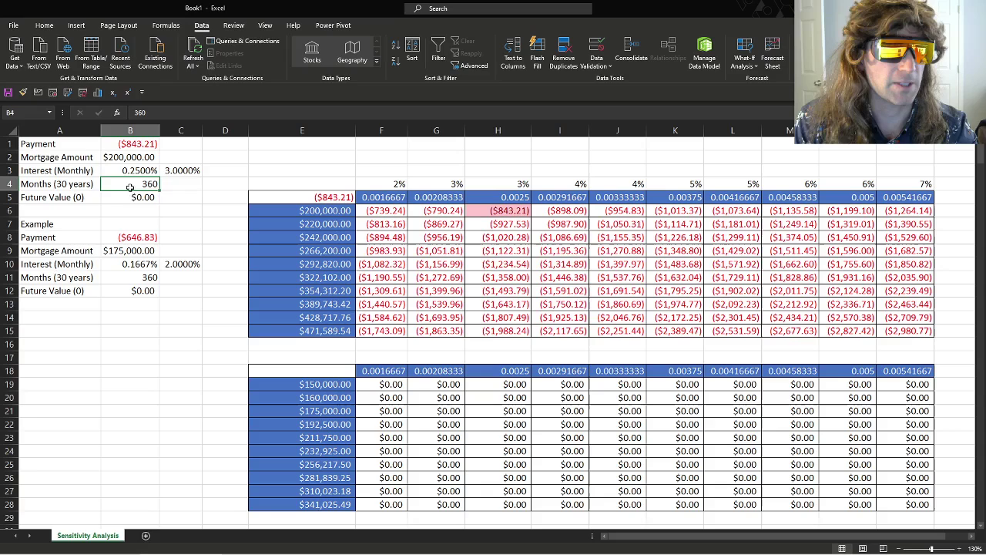
pyautogui.click(136, 197)
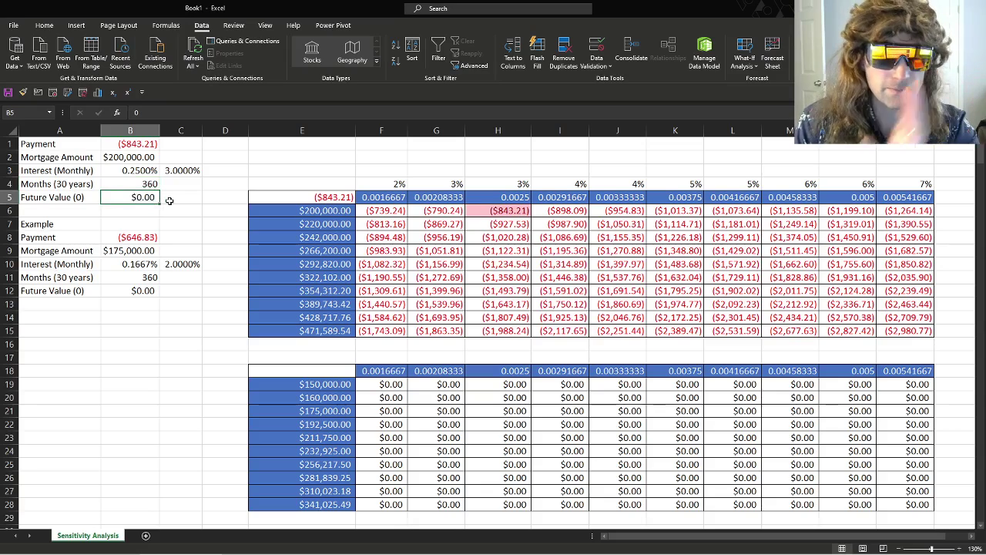
pyautogui.click(137, 144)
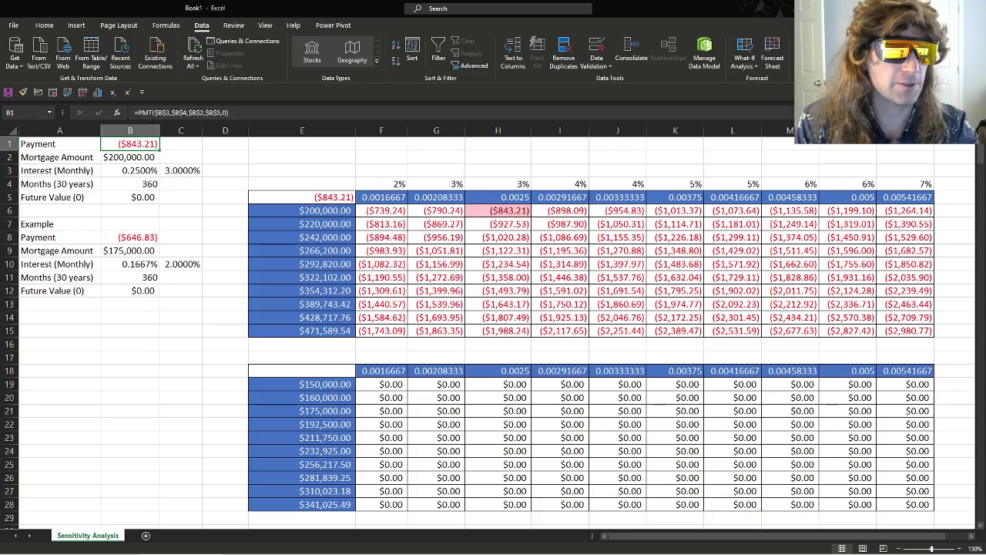
pyautogui.press('F2')
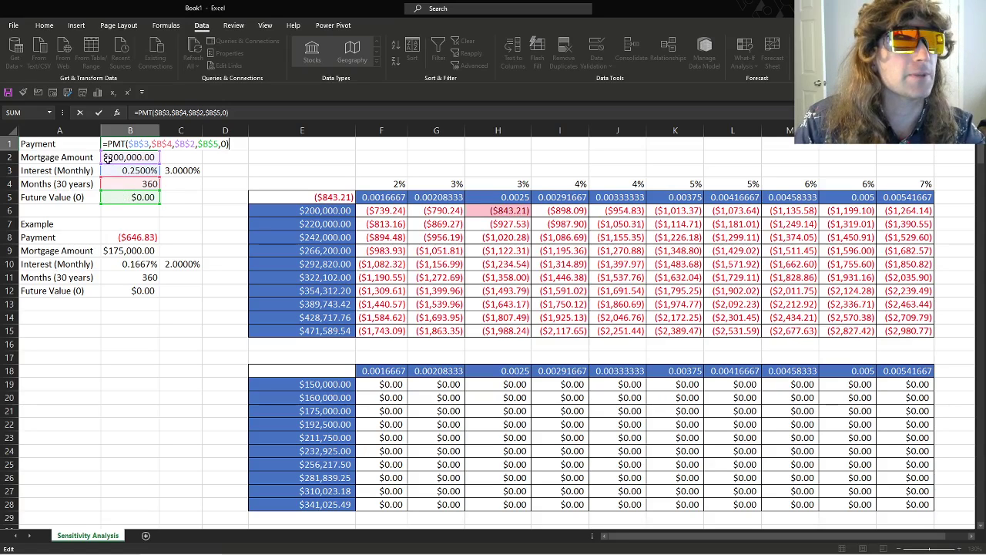
pyautogui.hotkey('ctrl', 'Return')
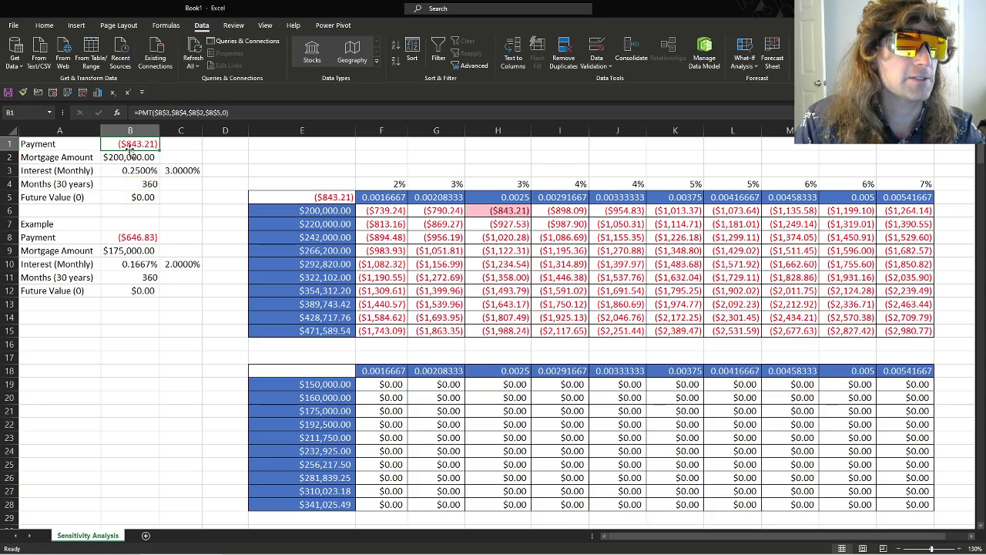
pyautogui.click(302, 197)
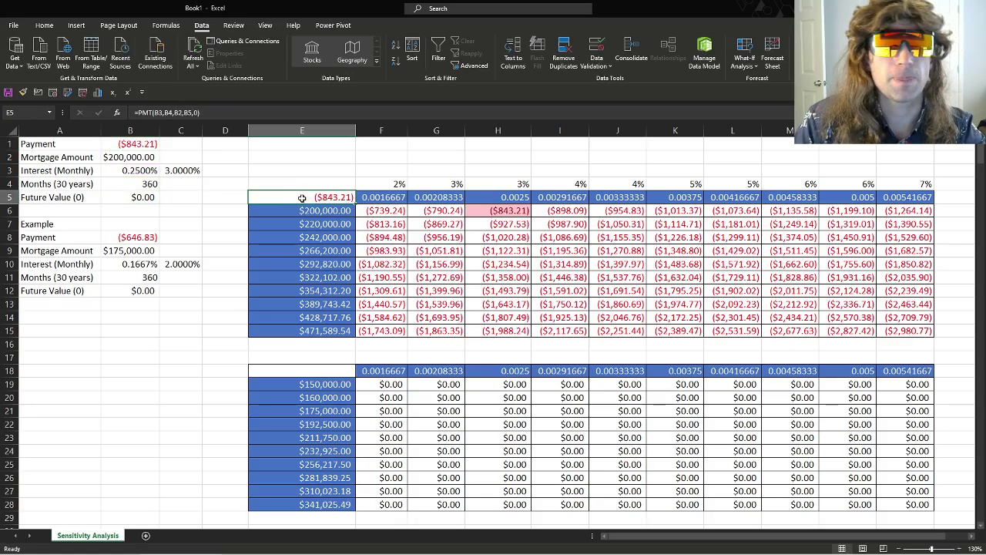
pyautogui.moveTo(301, 197); pyautogui.dragTo(900, 332)
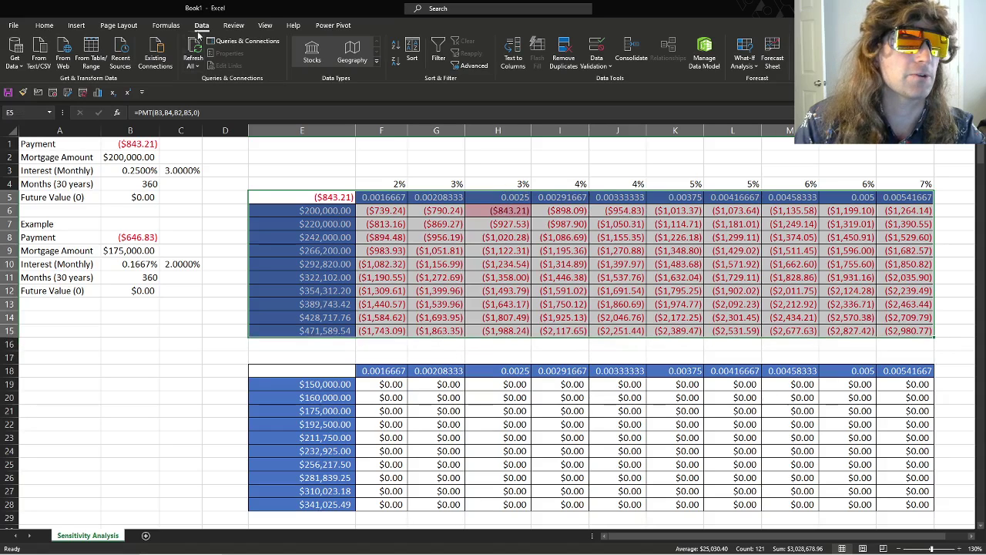
pyautogui.click(748, 63)
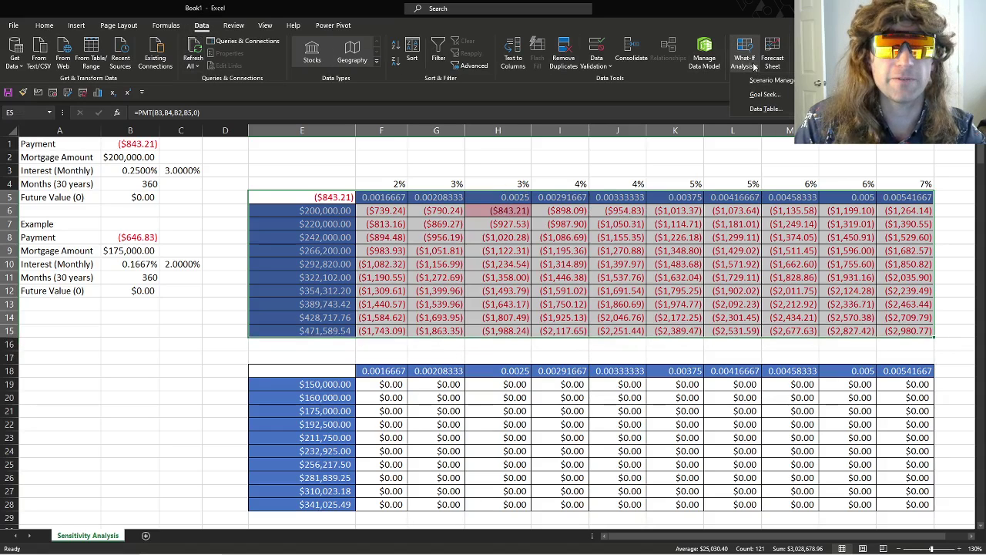
pyautogui.click(776, 108)
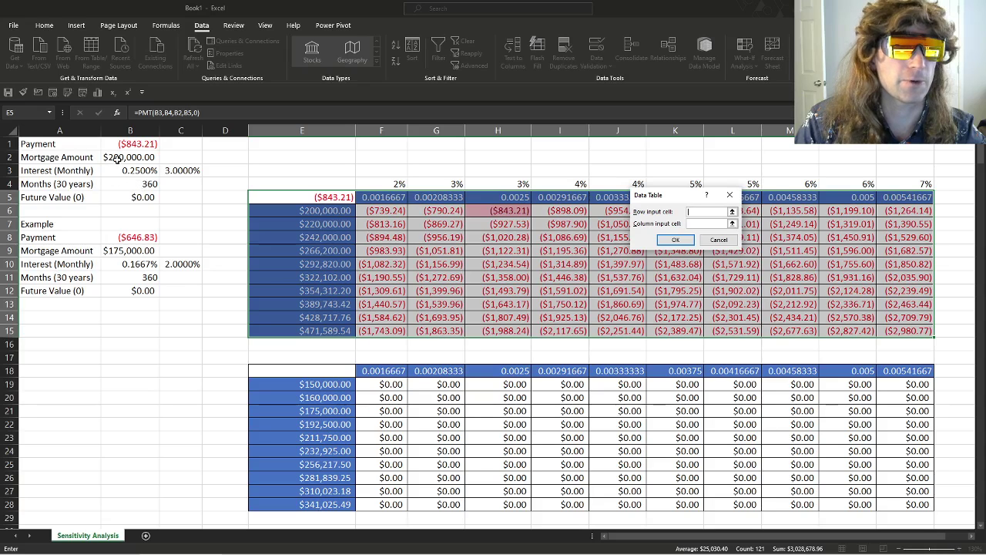
pyautogui.press('Escape')
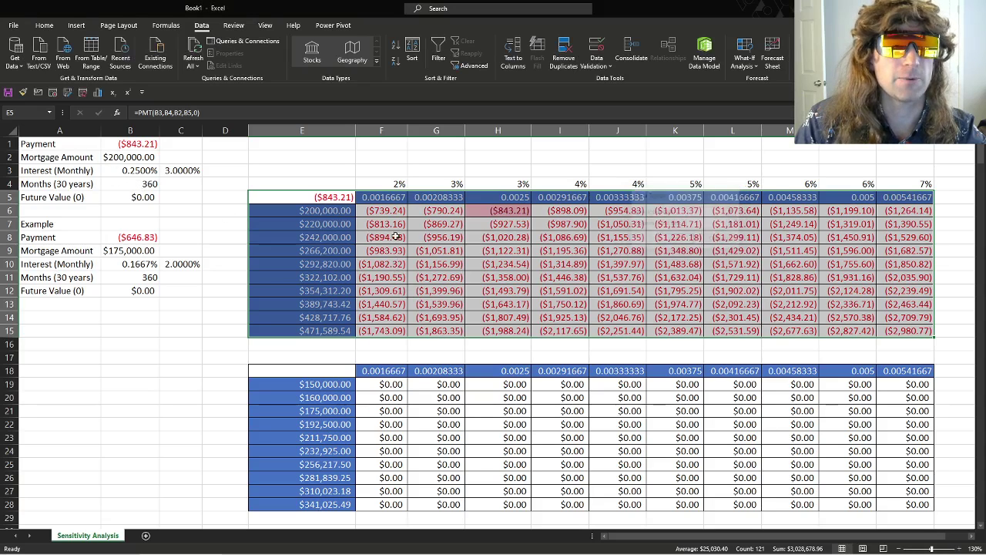
# Examine the upper table's TABLE formula and the Example block's payment formula, mortgage amount and annual interest rate.
pyautogui.click(370, 171)
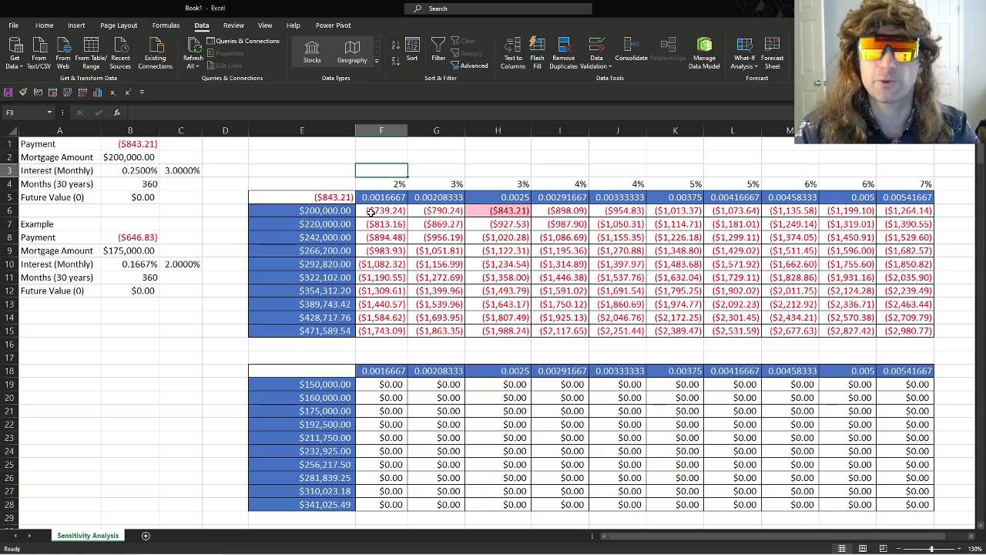
pyautogui.moveTo(371, 211); pyautogui.dragTo(932, 336)
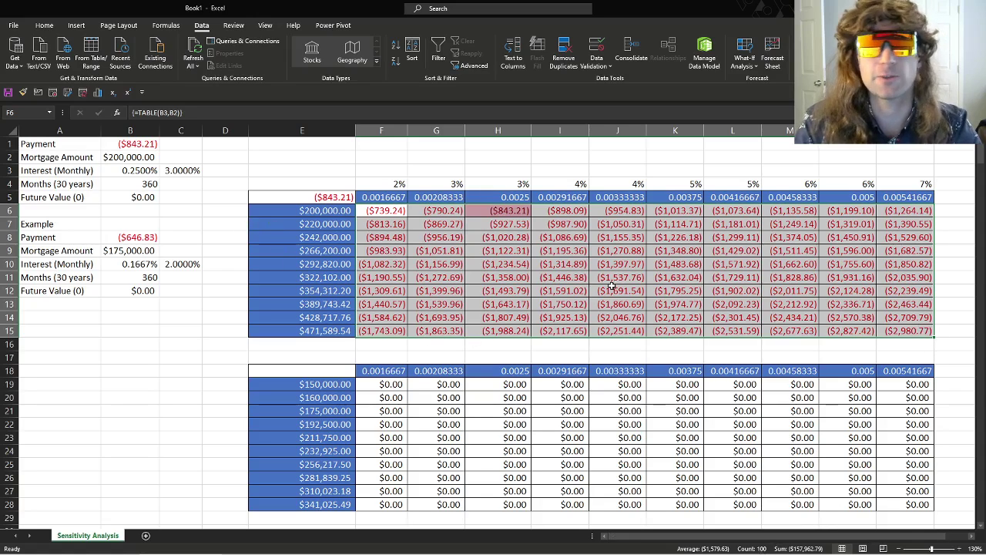
pyautogui.click(545, 152)
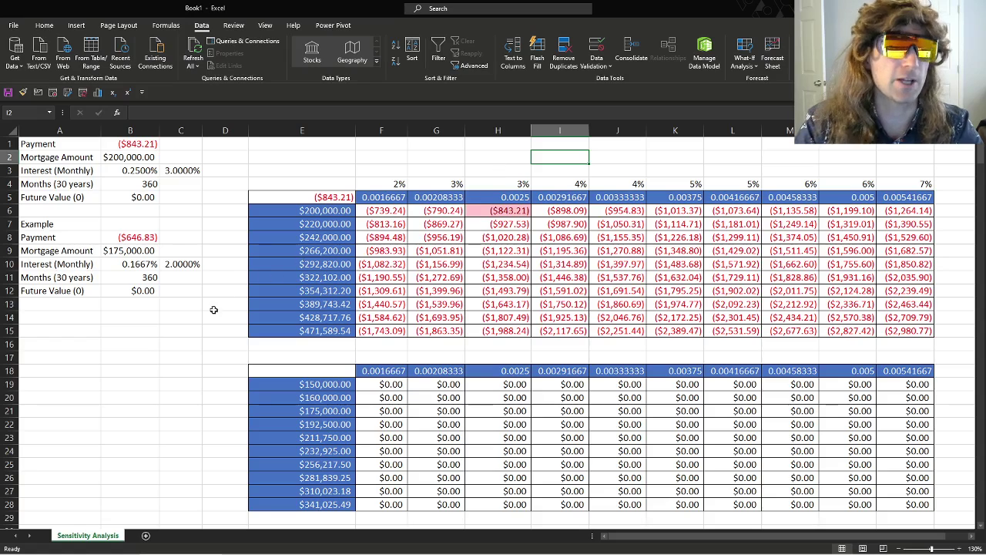
pyautogui.click(133, 145)
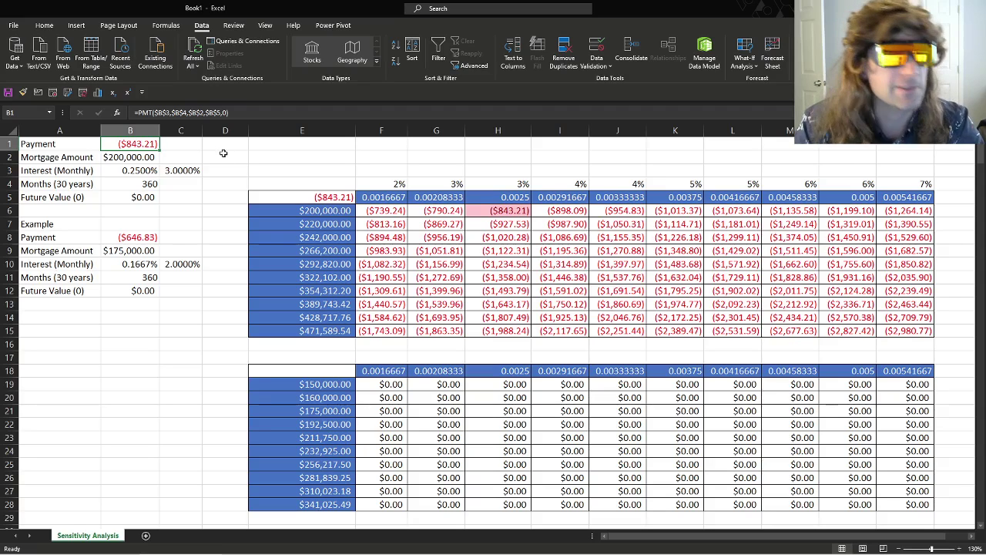
pyautogui.click(182, 390)
pyautogui.click(157, 240)
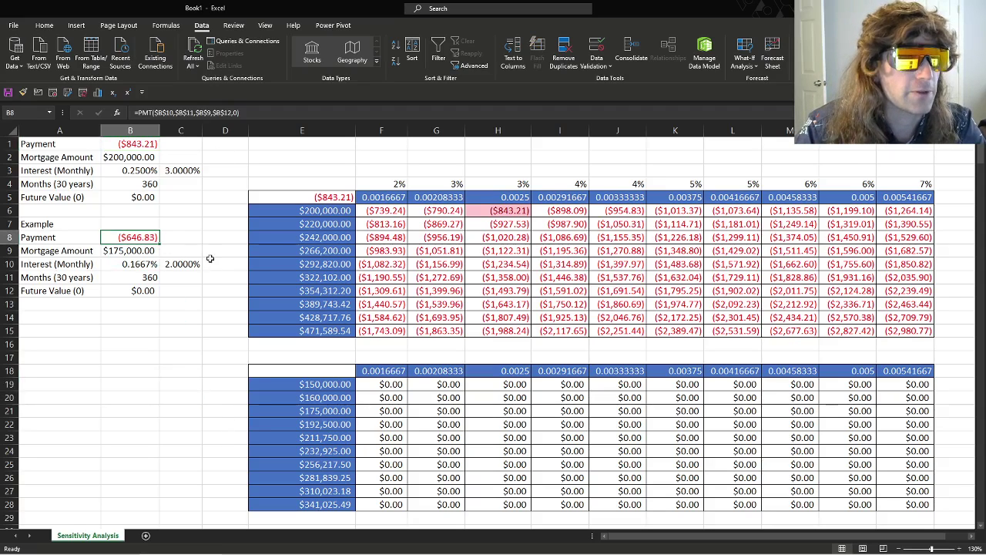
pyautogui.doubleClick(150, 240)
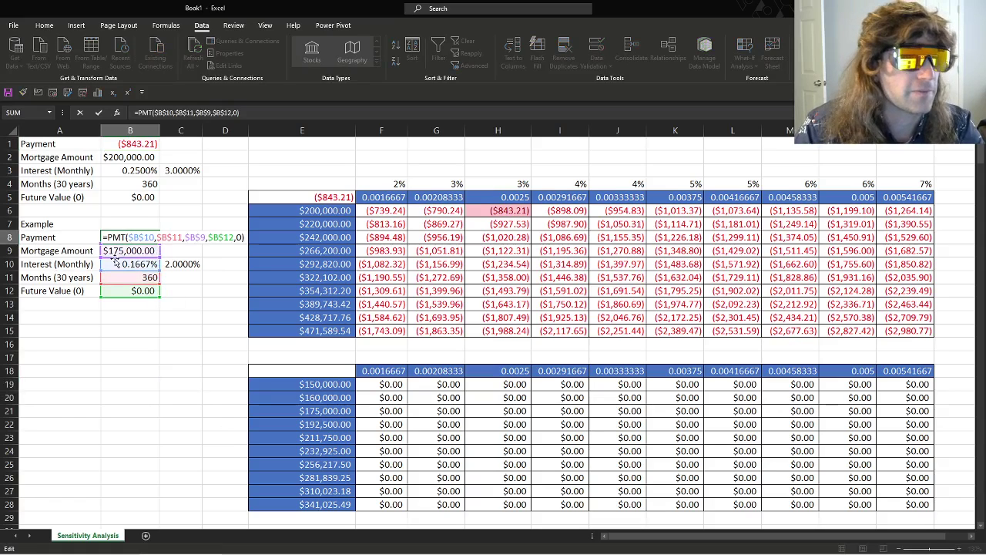
pyautogui.press('Escape')
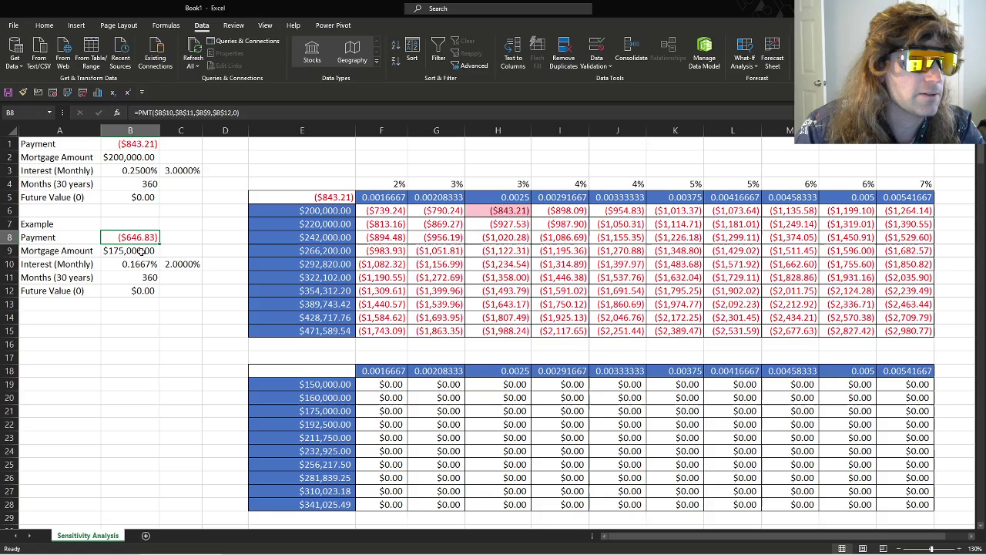
pyautogui.click(164, 250)
pyautogui.press('Left')
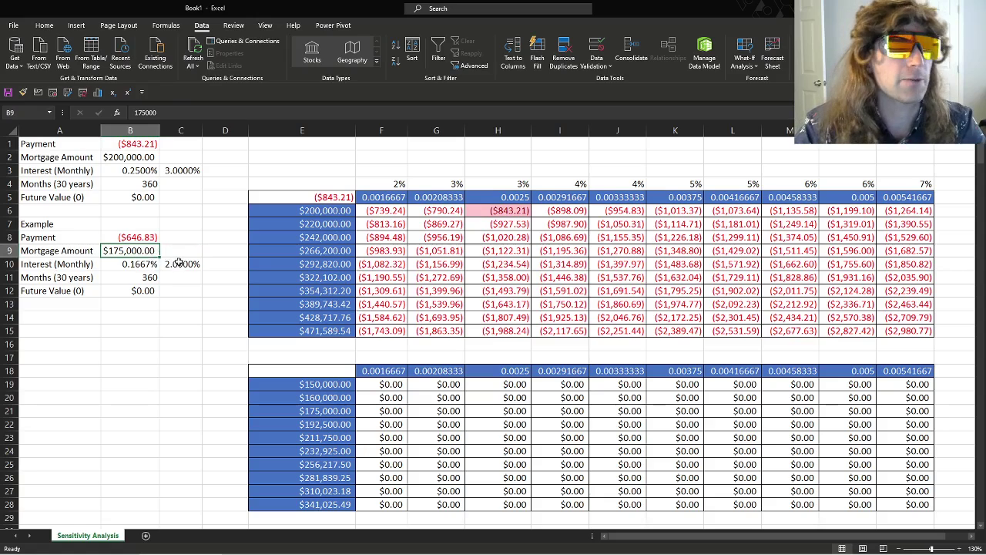
pyautogui.click(186, 170)
pyautogui.click(188, 266)
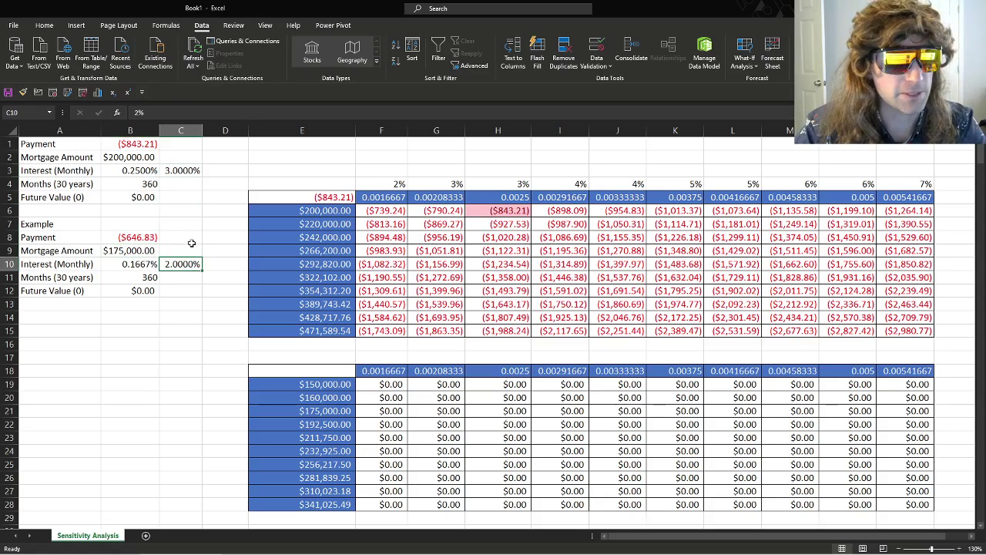
# Link the lower table's corner cell E18 to the Example payment with the formula =B8.
pyautogui.click(288, 374)
pyautogui.write('=')
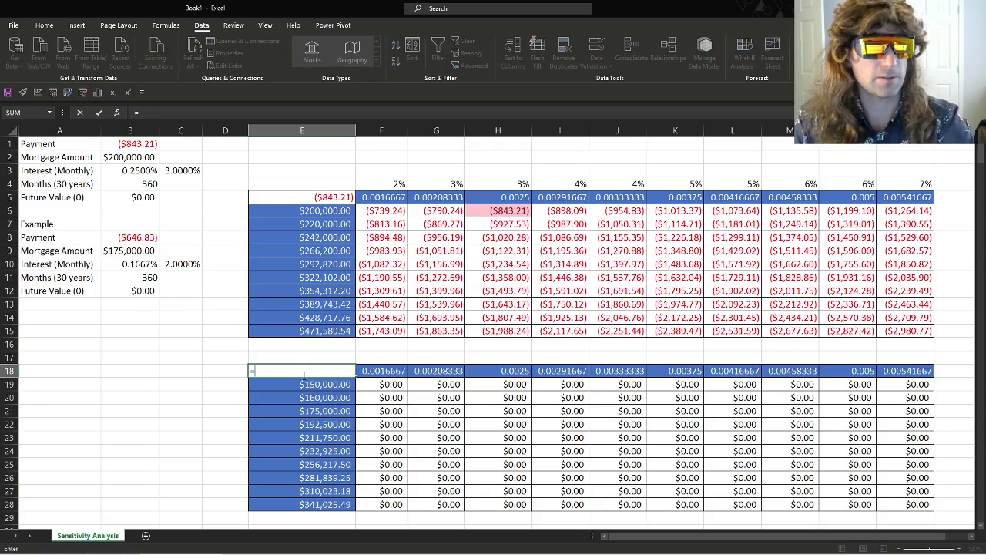
pyautogui.click(138, 237)
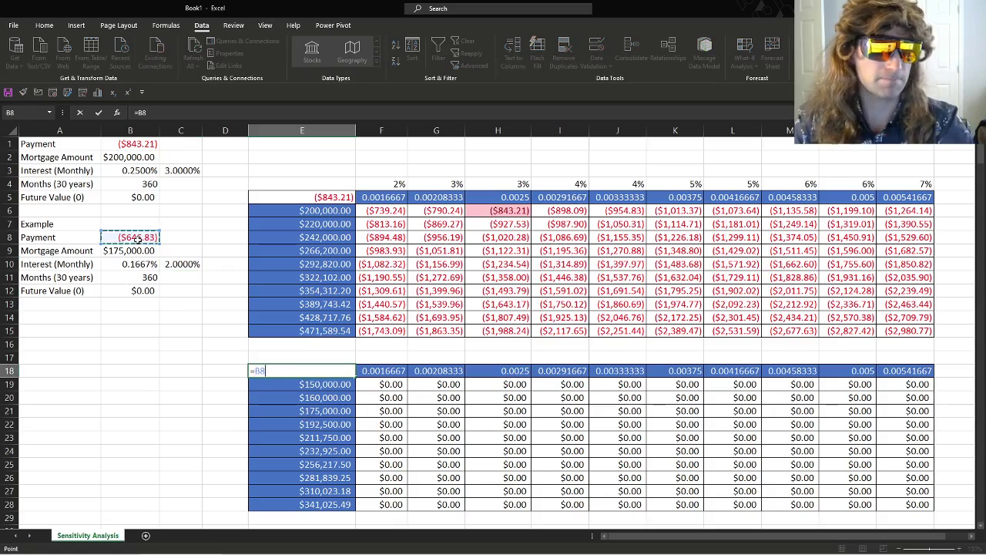
pyautogui.press('Return')
pyautogui.click(340, 372)
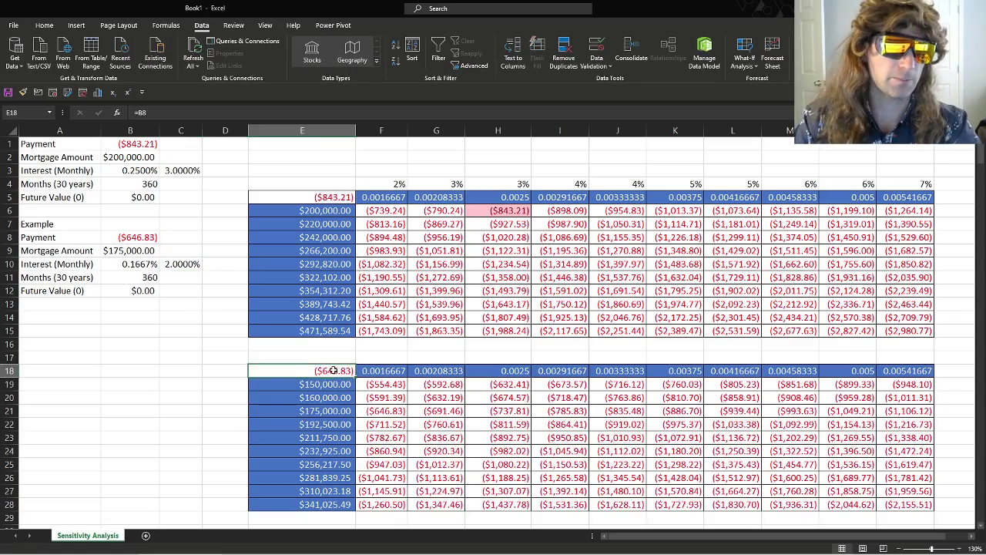
# Clear the contents of the lower table's body, F19:O28, keeping its header row and column.
pyautogui.click(373, 384)
pyautogui.hotkey('ctrl', 'shift', 'End')
pyautogui.press('Delete')
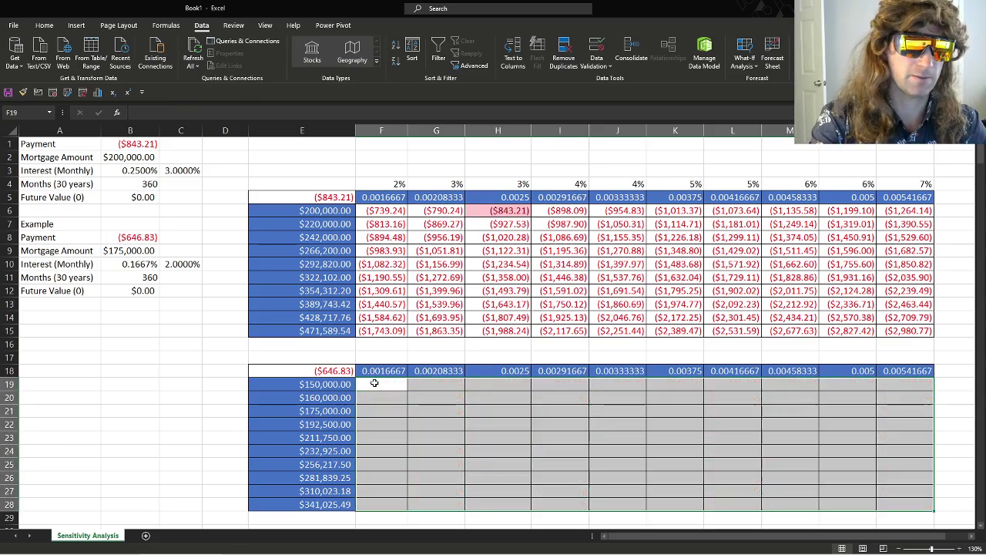
# Re-enter the formula =B8 in the lower table's corner cell E18 to reference the Example payment.
pyautogui.press('Left')
pyautogui.press('Up')
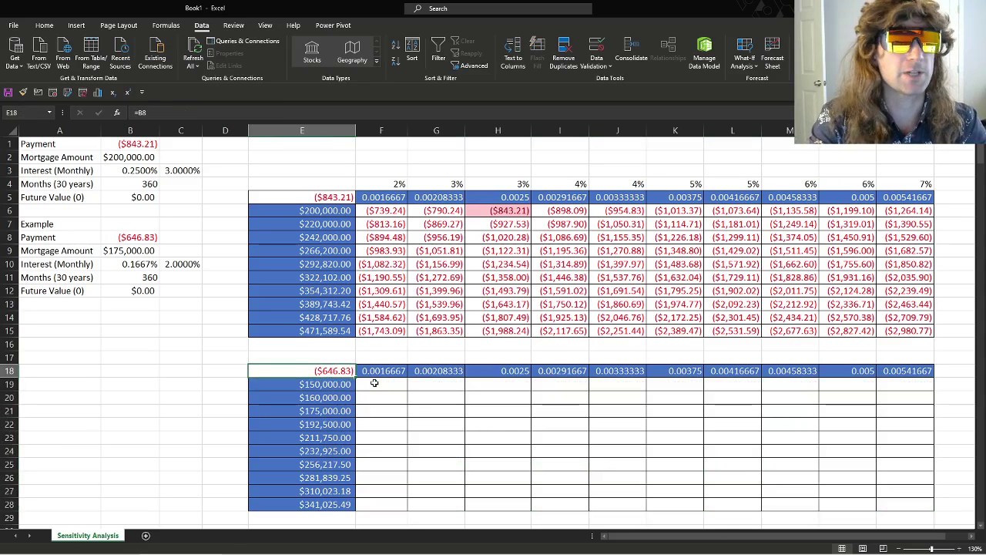
pyautogui.write('=')
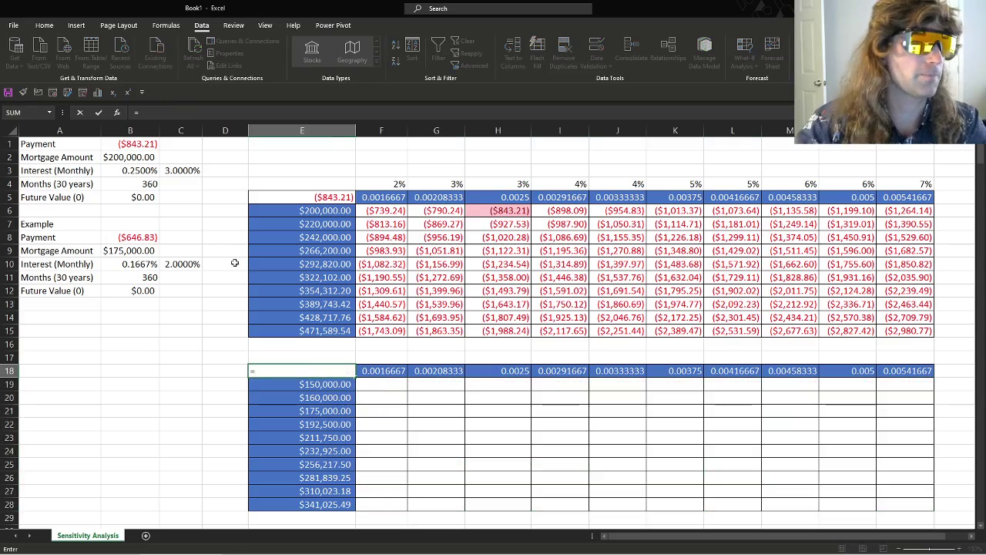
pyautogui.click(135, 239)
pyautogui.press('Return')
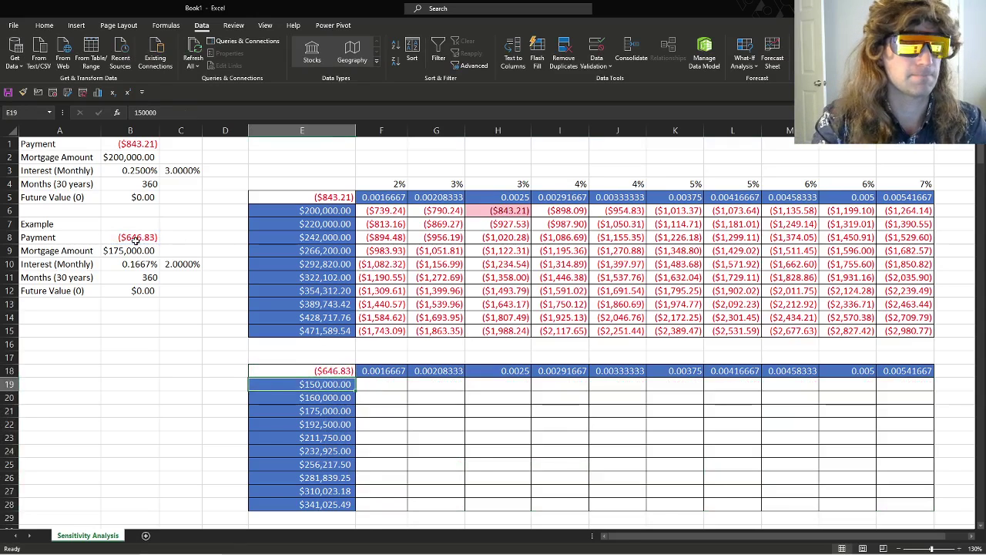
pyautogui.press('Up')
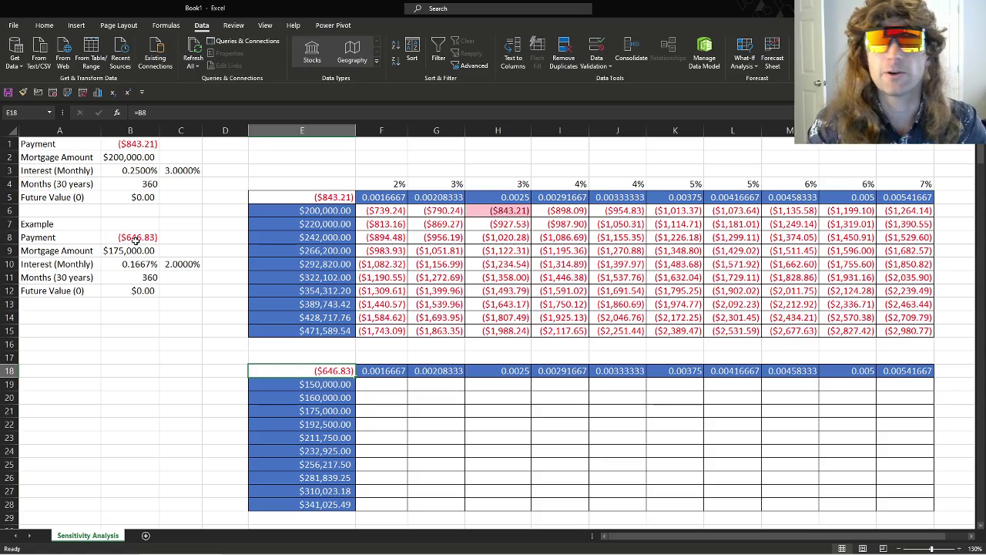
# Examine how the mortgage amounts in the lower table's header column are built, from E19 down to E24.
pyautogui.press('Down')
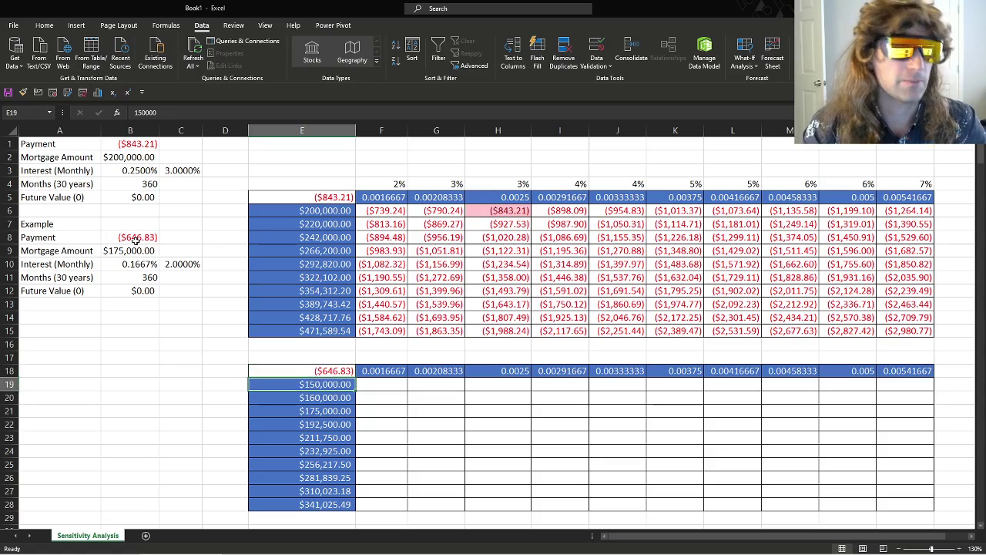
pyautogui.press('Down')
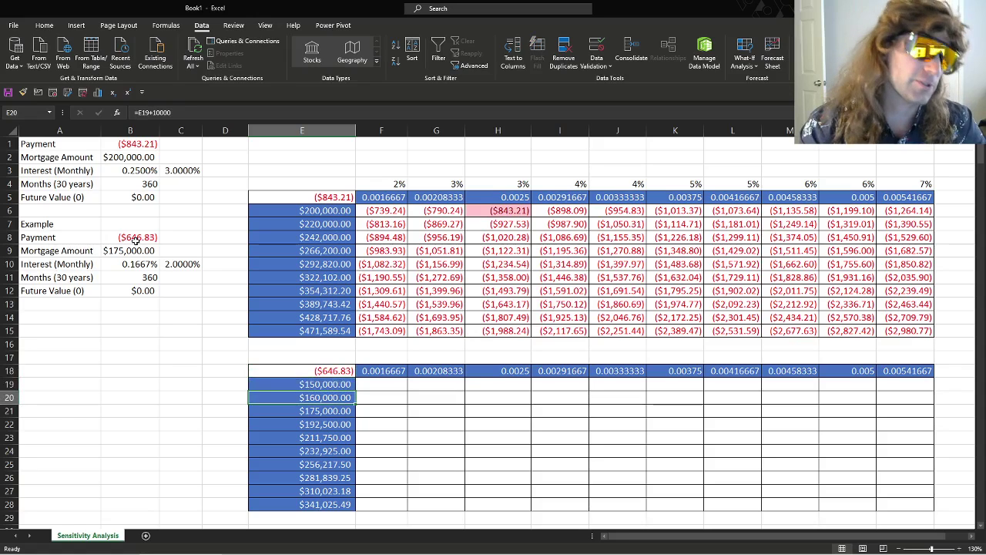
pyautogui.press('Down')
pyautogui.press('Up')
pyautogui.press('Up')
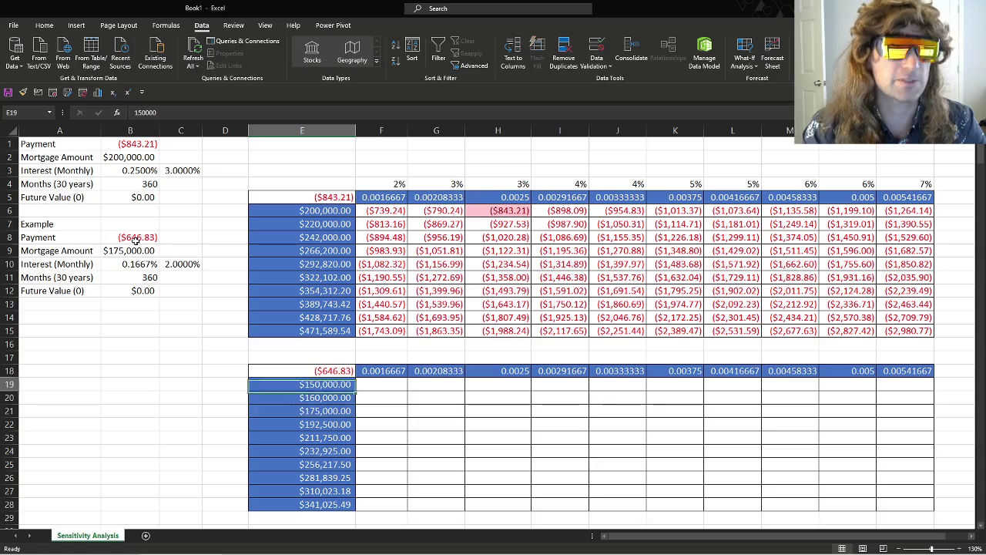
pyautogui.press('Up')
pyautogui.press('Down')
pyautogui.press('Down')
pyautogui.press('Down')
pyautogui.press('Down')
pyautogui.press('Down')
pyautogui.press('Down')
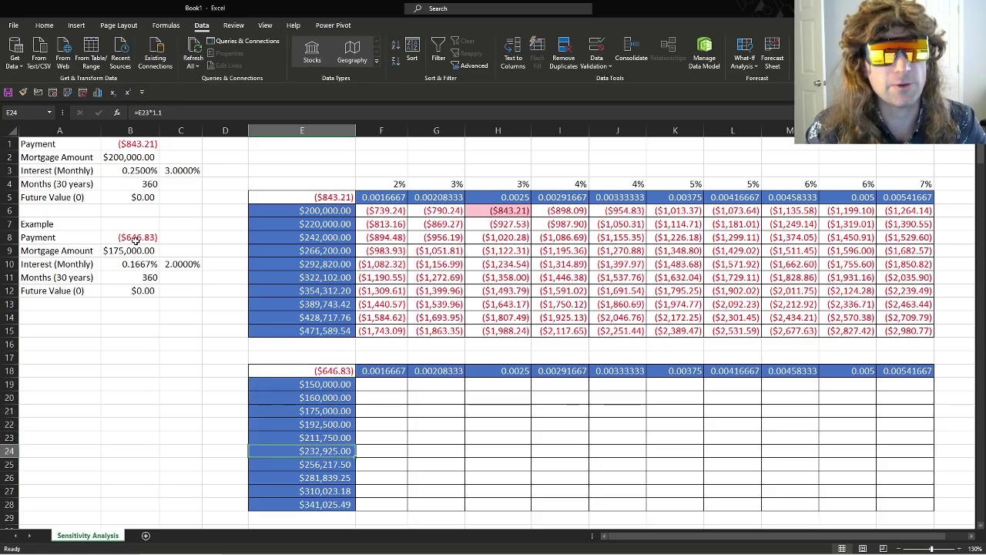
pyautogui.press('Up')
pyautogui.press('Up')
pyautogui.press('Up')
pyautogui.press('Up')
pyautogui.press('Up')
pyautogui.press('Up')
pyautogui.hotkey('ctrl', 'shift', 'Right')
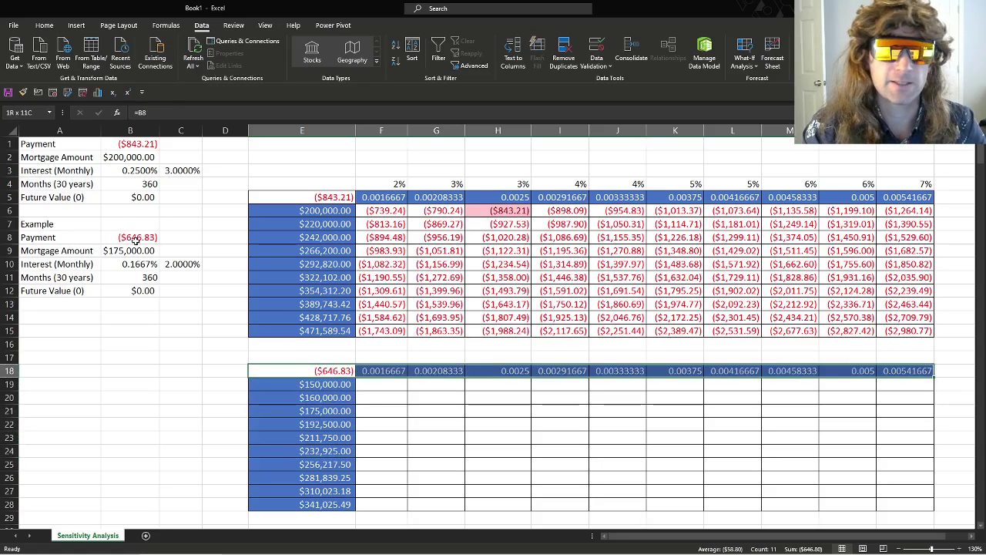
pyautogui.hotkey('shift', 'Down')
pyautogui.hotkey('shift', 'Down')
pyautogui.hotkey('shift', 'Down')
pyautogui.hotkey('shift', 'Down')
pyautogui.hotkey('shift', 'Down')
pyautogui.hotkey('shift', 'Down')
pyautogui.hotkey('shift', 'Down')
pyautogui.hotkey('shift', 'Down')
pyautogui.hotkey('shift', 'Down')
pyautogui.hotkey('shift', 'Down')
# Create a two-variable data table over E18:O28 with B10 as the row input cell and B9 as the column input cell.
pyautogui.click(334, 376)
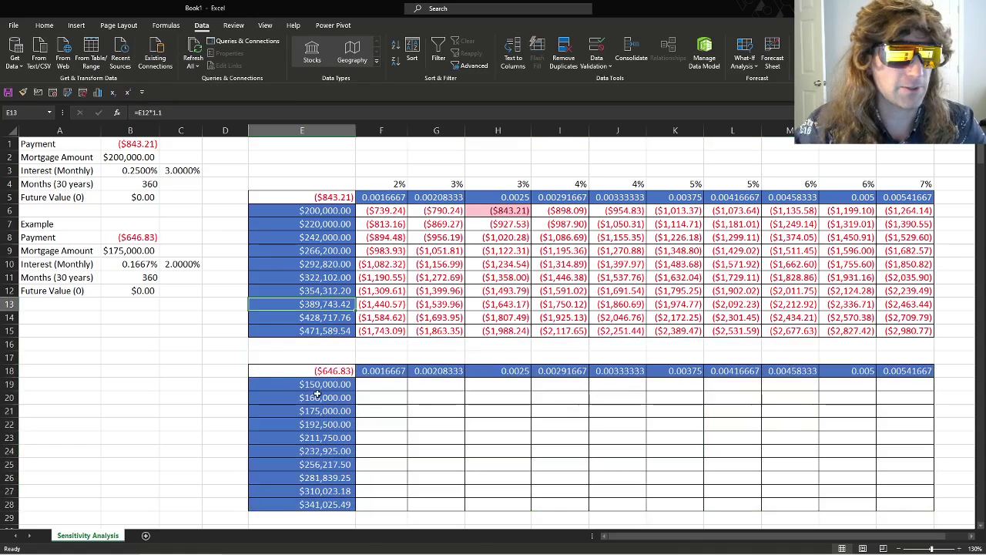
pyautogui.moveTo(334, 378); pyautogui.dragTo(896, 506)
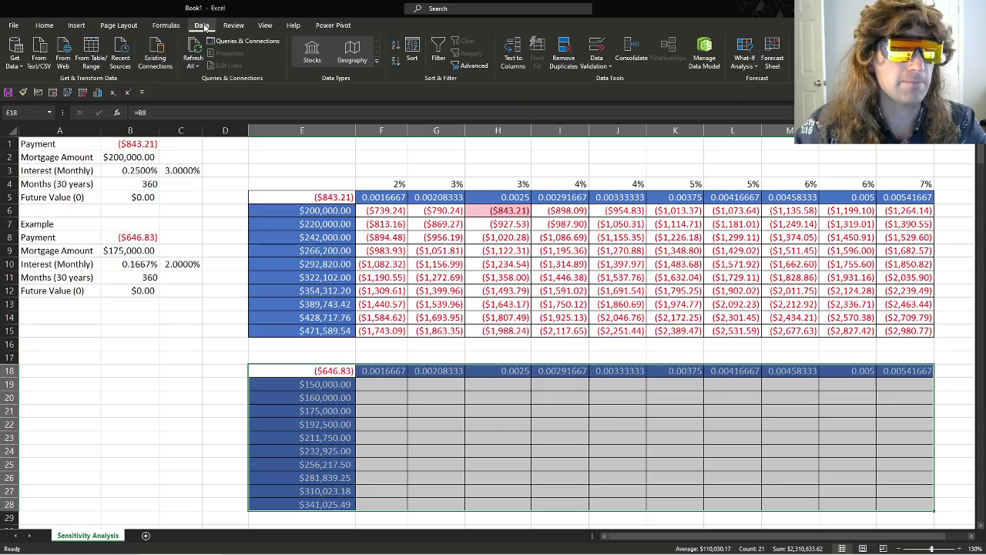
pyautogui.click(746, 60)
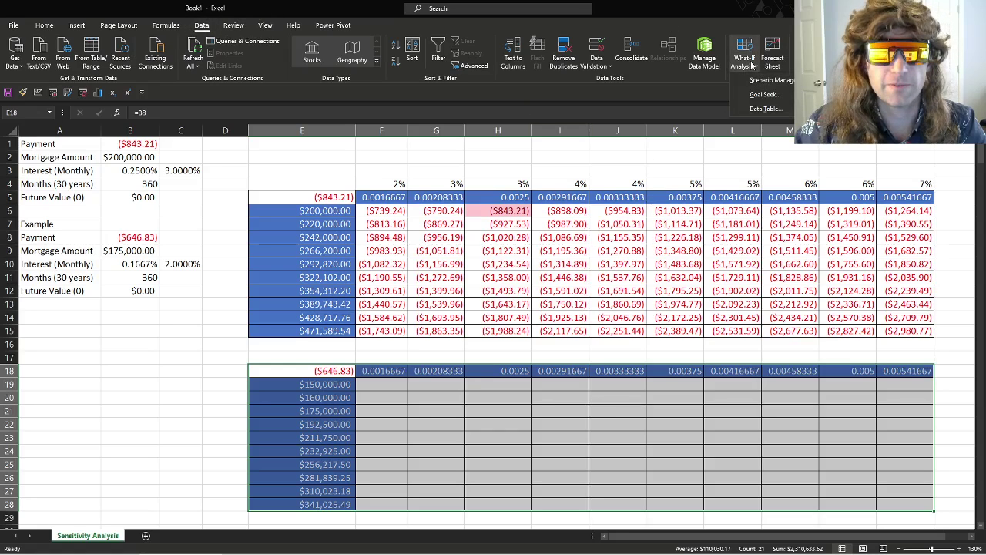
pyautogui.click(765, 109)
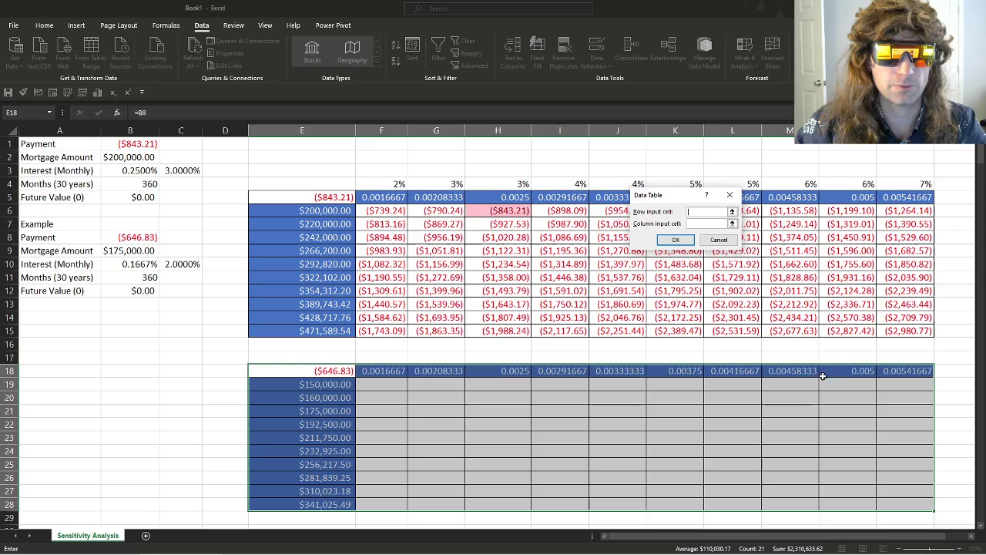
pyautogui.click(138, 264)
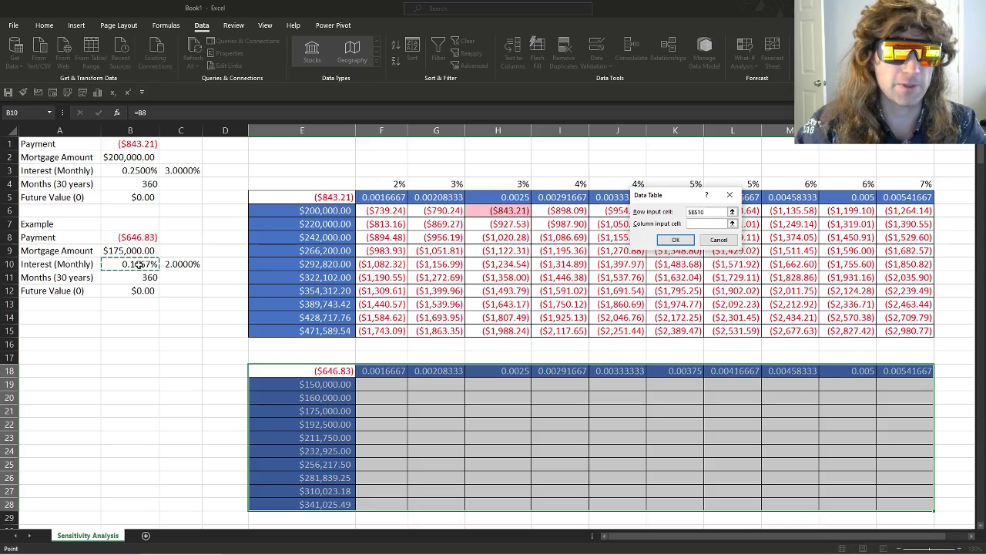
pyautogui.press('Tab')
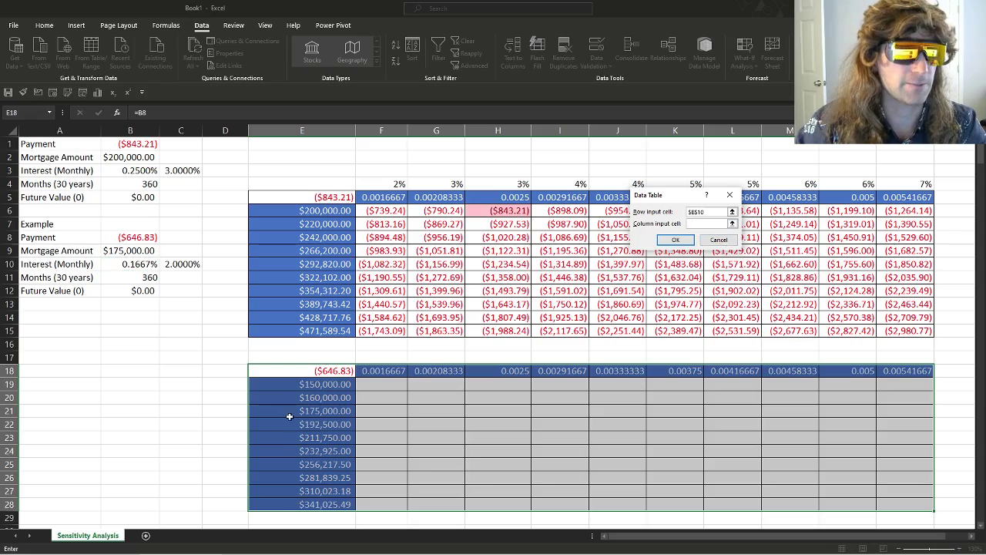
pyautogui.click(133, 252)
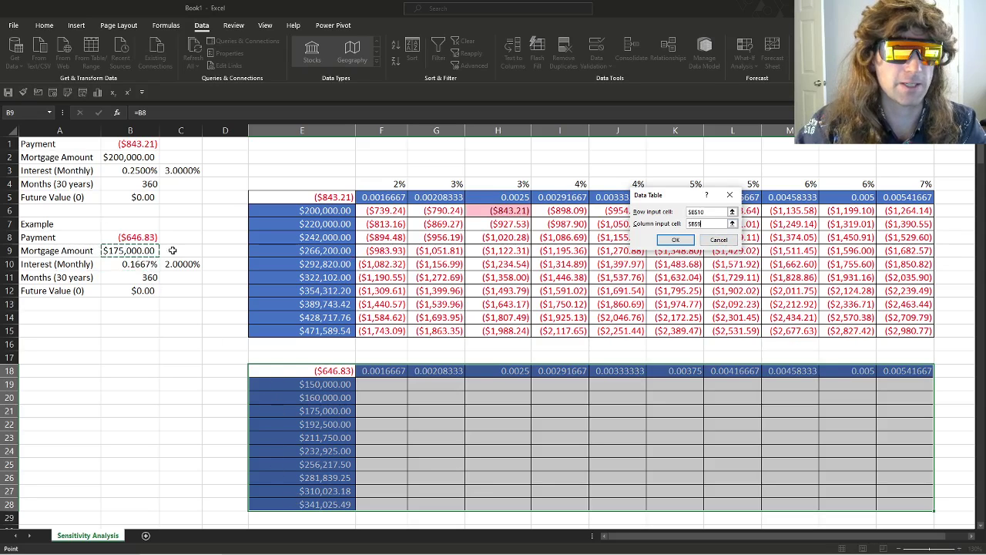
pyautogui.click(682, 238)
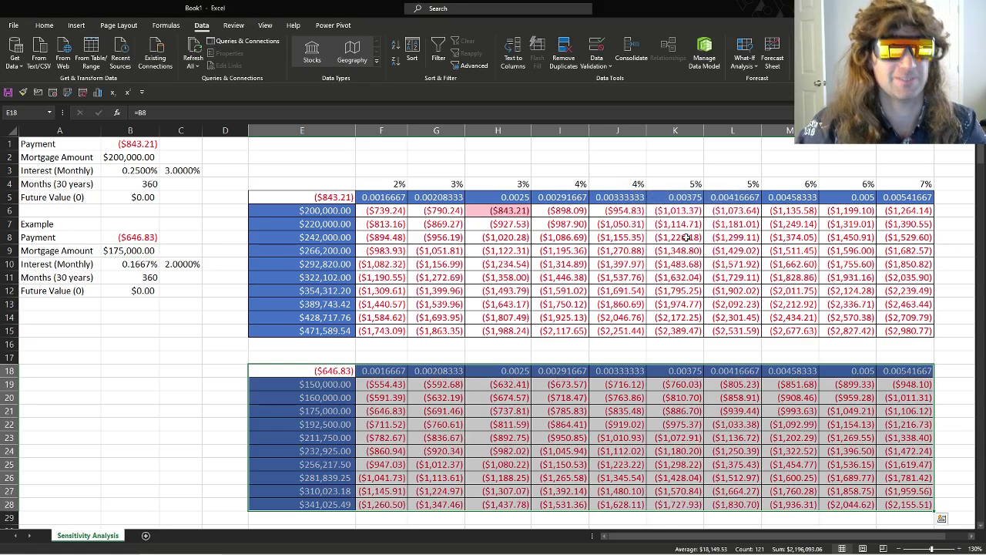
# Try a mortgage amount of 209783 in the Example's cell B9 and undo the change.
pyautogui.moveTo(385, 385); pyautogui.dragTo(907, 502)
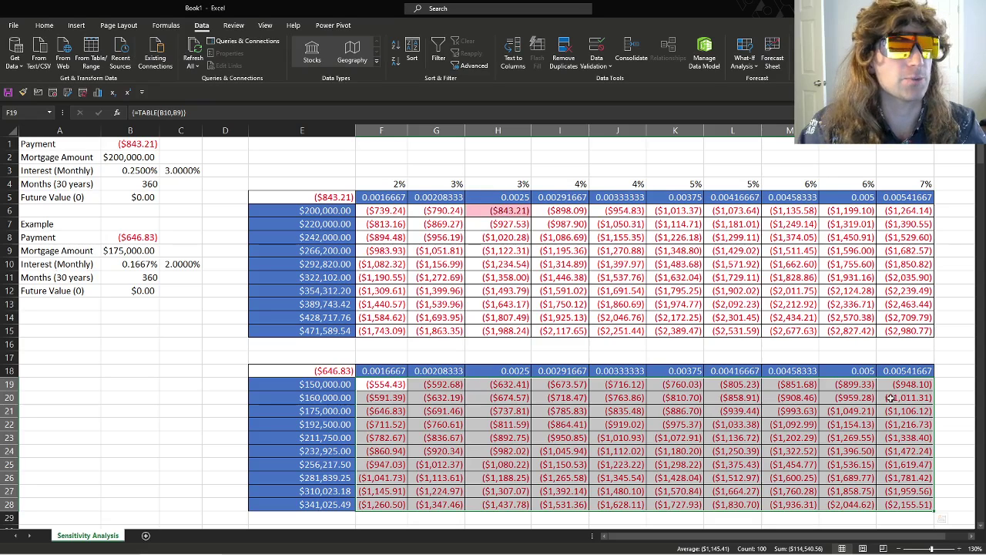
pyautogui.click(139, 251)
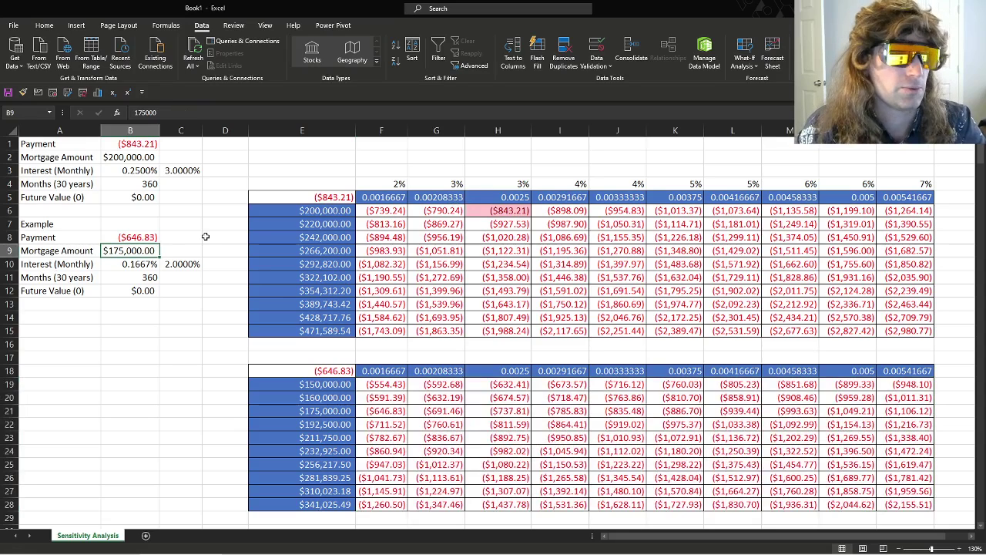
pyautogui.write('209')
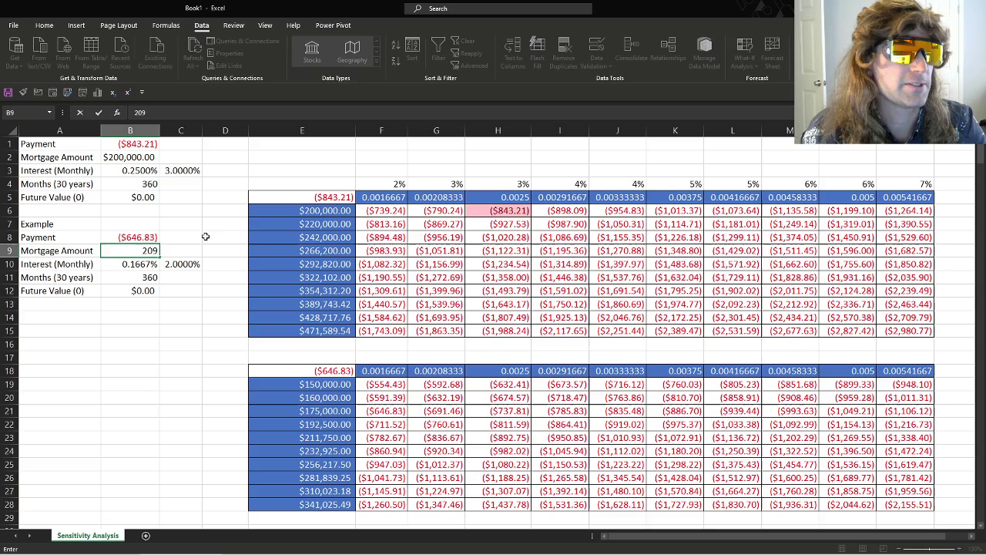
pyautogui.write('783')
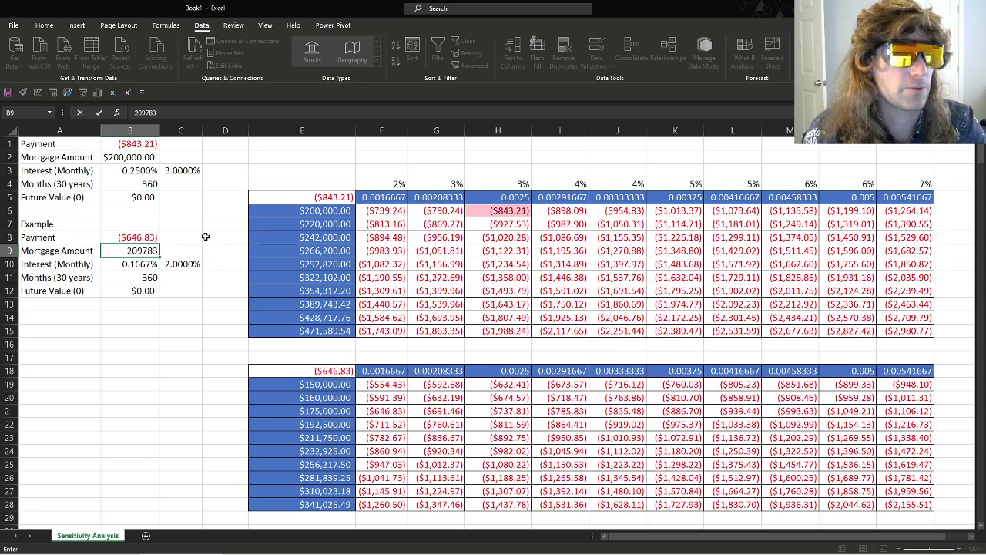
pyautogui.press('Return')
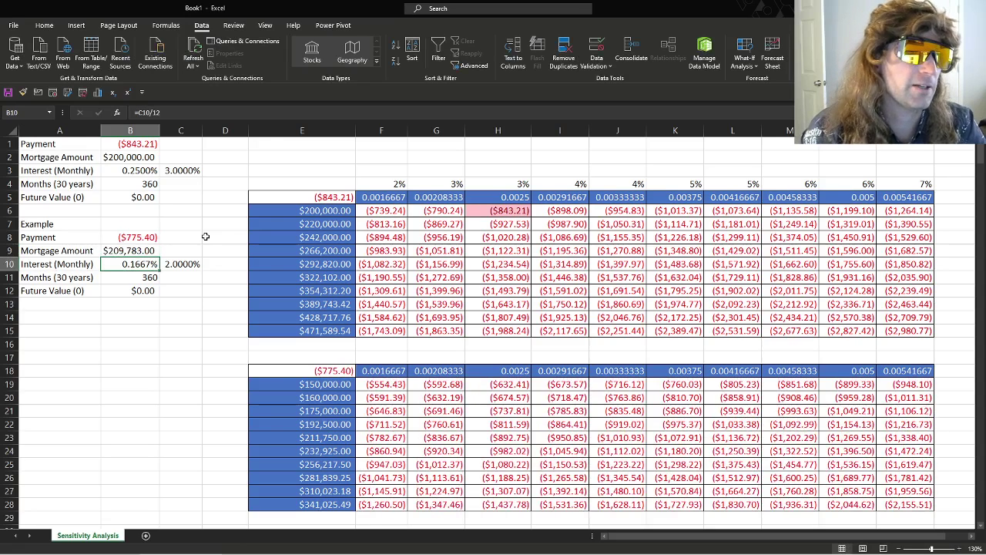
pyautogui.hotkey('ctrl', 'z')
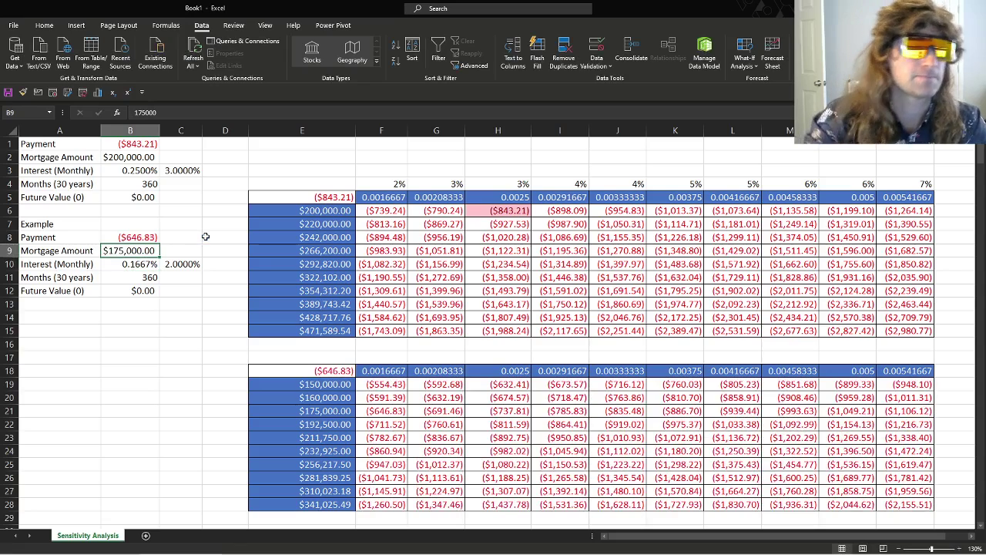
# Add an Equal To conditional formatting rule to F19:O28 that marks values matching B8 with Yellow Fill with Dark Yellow Text.
pyautogui.click(325, 384)
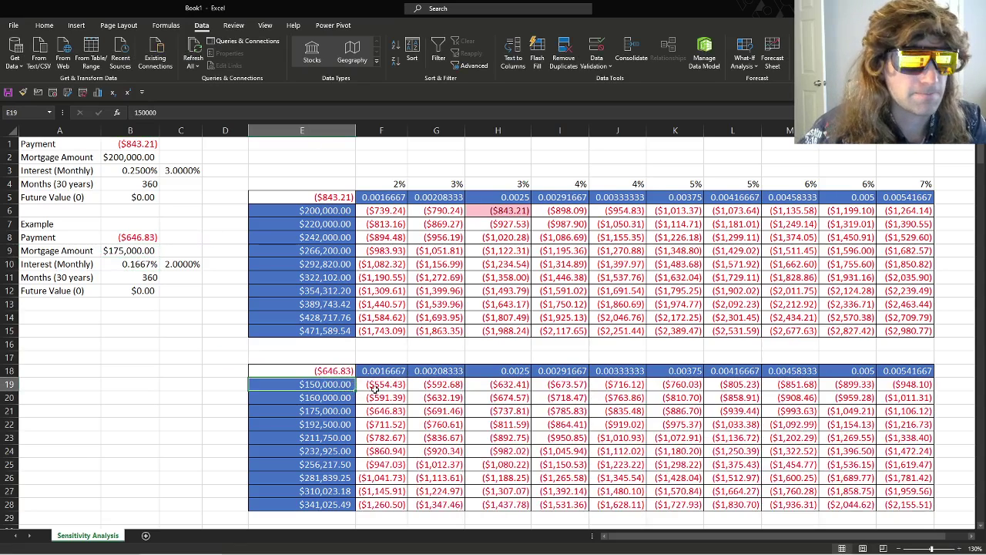
pyautogui.click(366, 383)
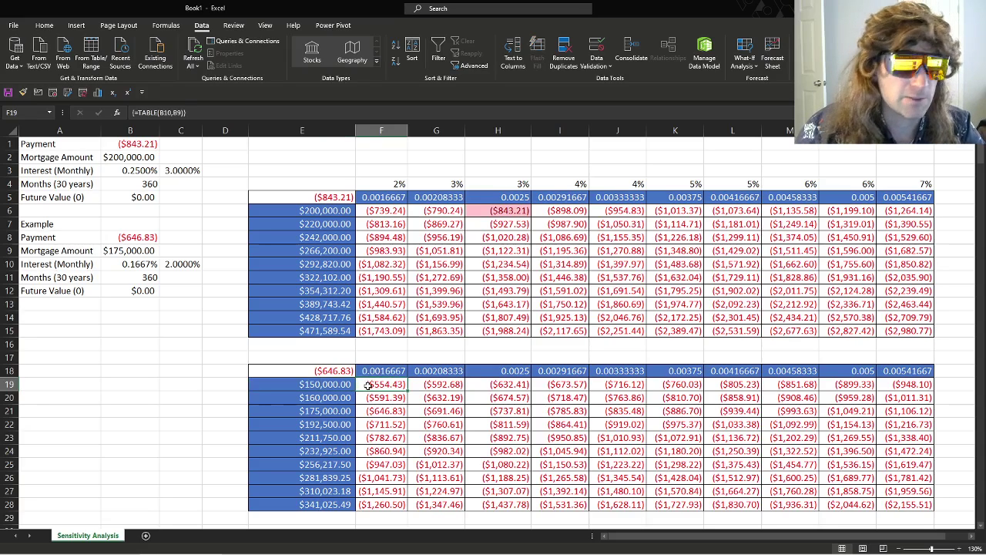
pyautogui.moveTo(367, 384); pyautogui.dragTo(909, 500)
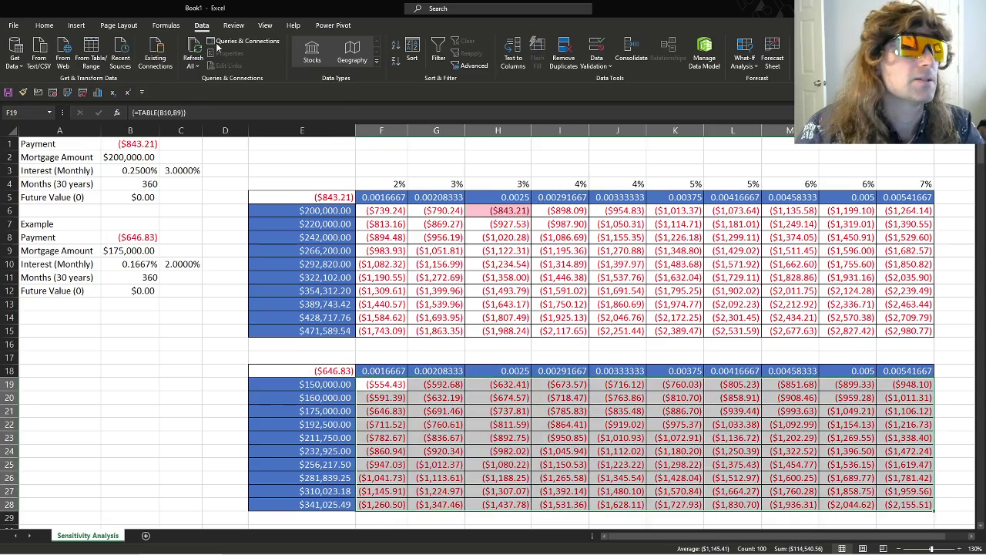
pyautogui.click(49, 26)
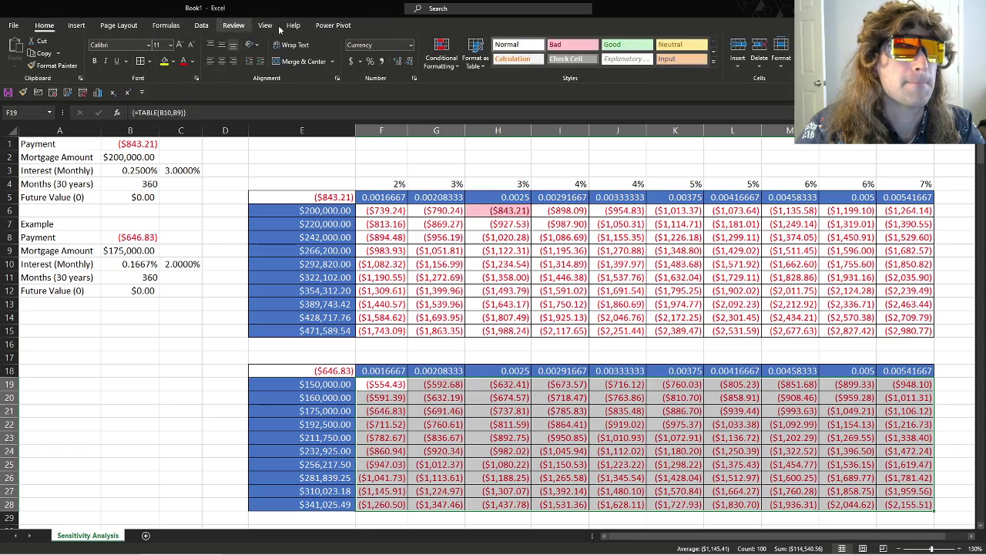
pyautogui.click(450, 62)
pyautogui.moveTo(500, 87)
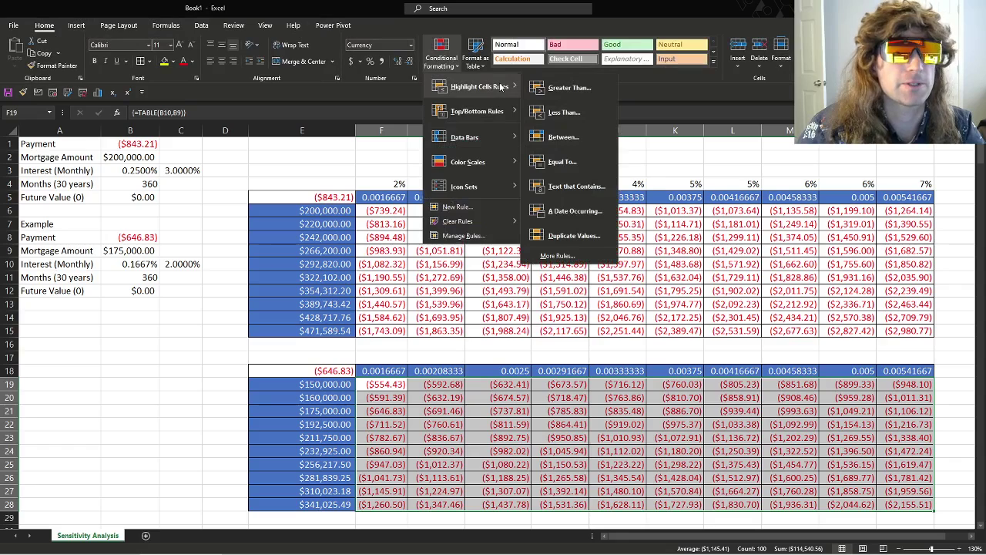
pyautogui.click(595, 166)
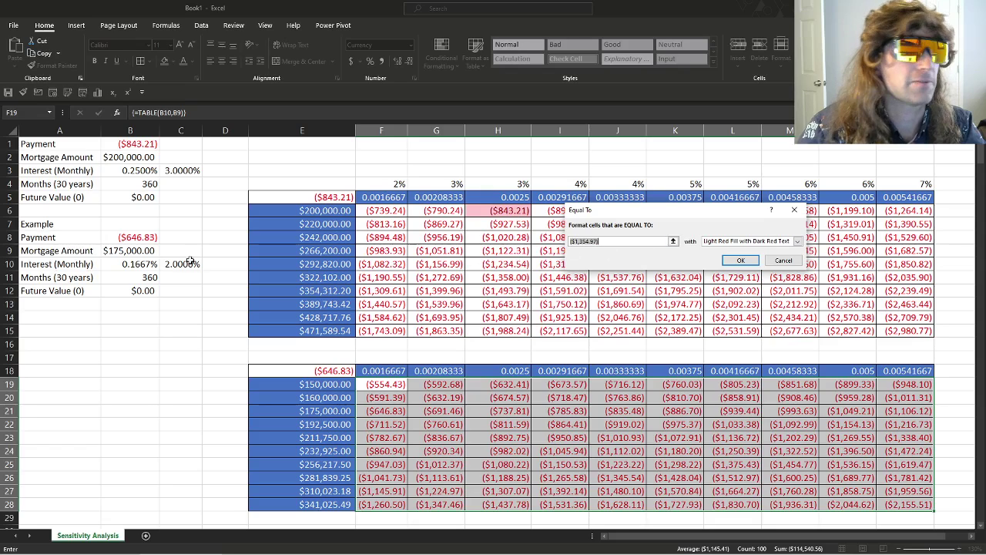
pyautogui.click(132, 237)
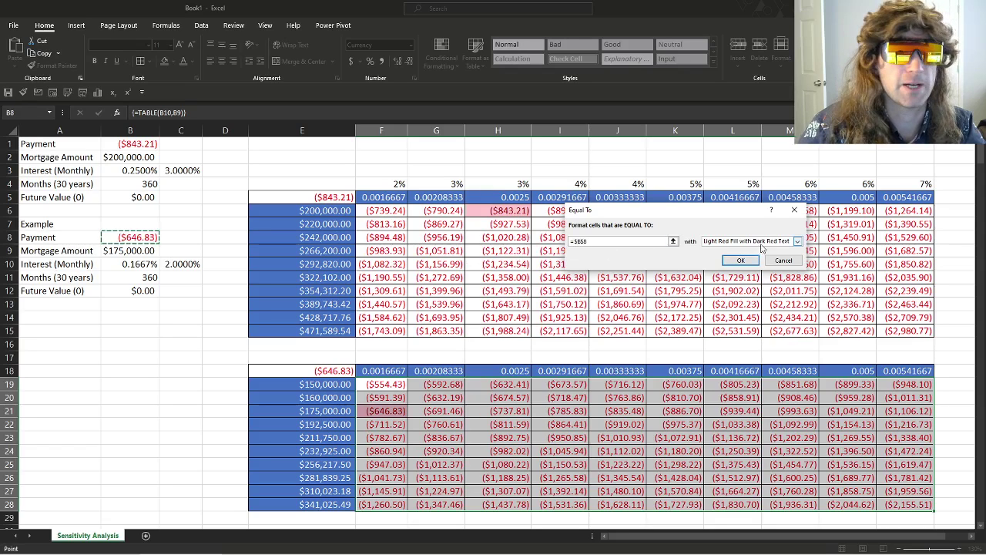
pyautogui.click(798, 245)
pyautogui.click(767, 259)
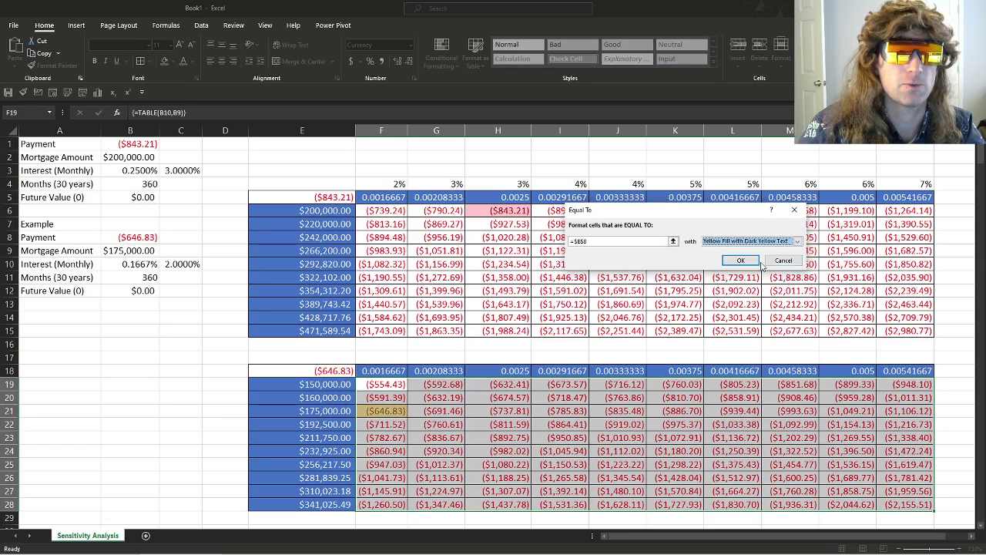
pyautogui.click(742, 262)
pyautogui.click(223, 398)
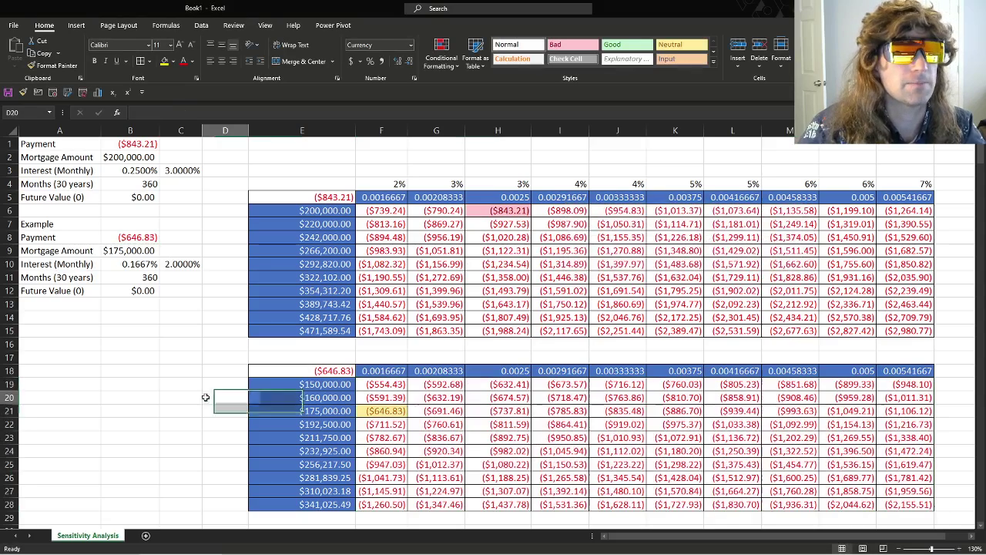
# Examine the highlighted payment in the lower table and how its mortgage amounts from E19 to E27 are built.
pyautogui.click(393, 410)
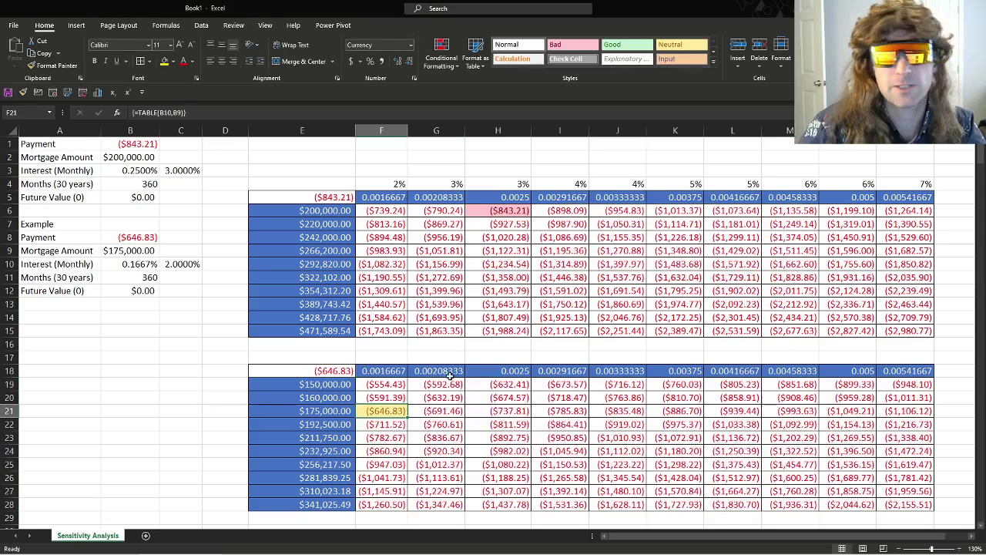
pyautogui.click(343, 400)
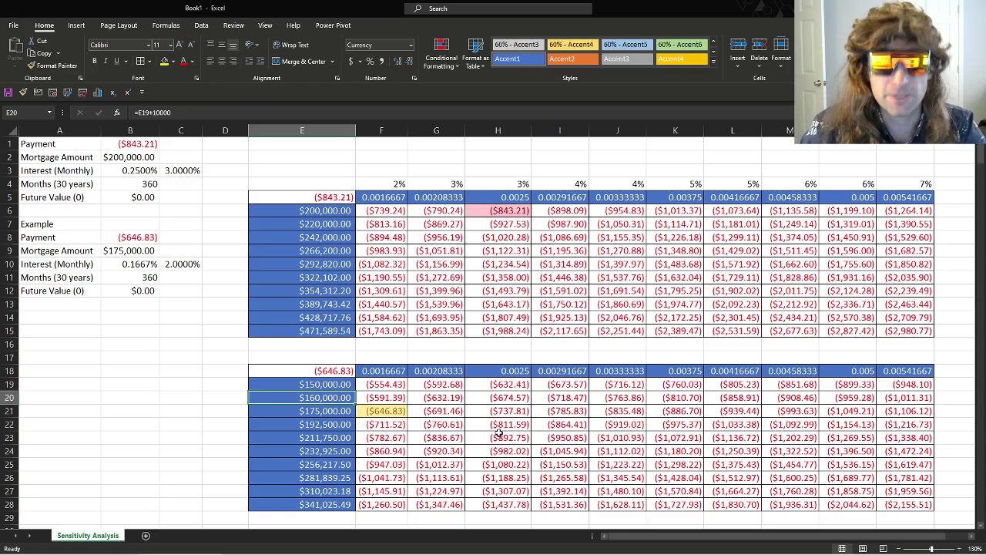
pyautogui.click(296, 387)
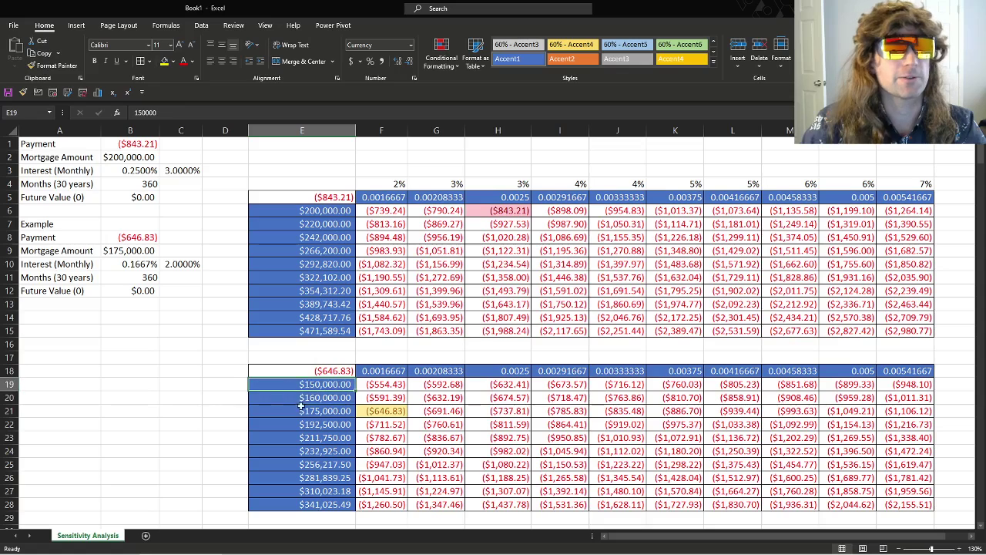
pyautogui.press('Down')
pyautogui.press('Down')
pyautogui.press('Down')
pyautogui.press('Down')
pyautogui.press('Down')
pyautogui.press('Down')
pyautogui.press('Down')
pyautogui.press('Down')
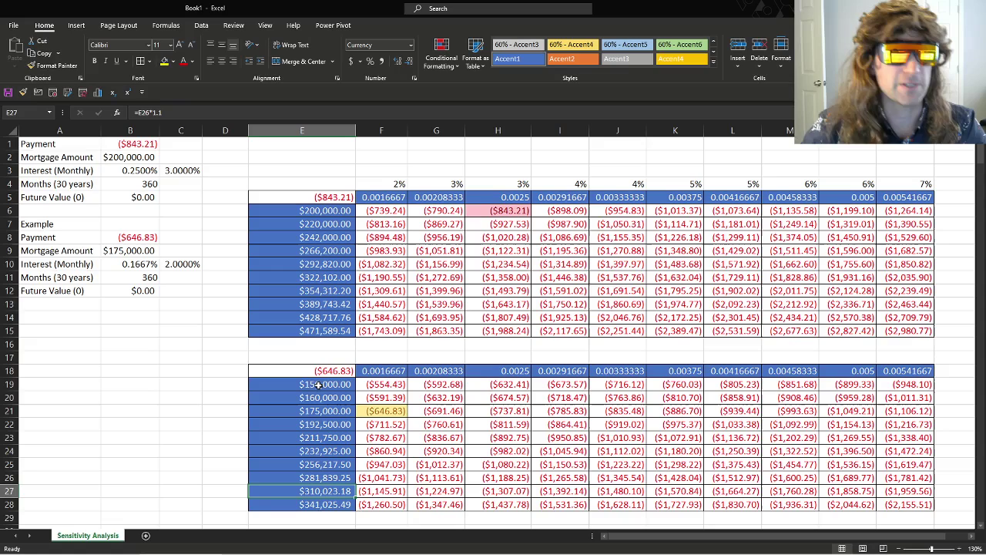
# Apply the green-yellow-red color scale to the lower table's payments in F19:O28.
pyautogui.click(371, 383)
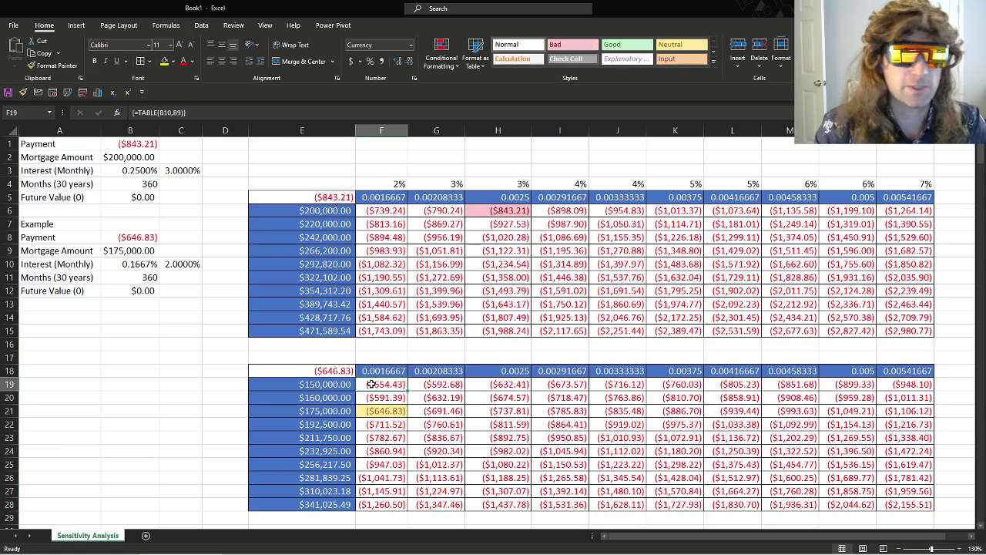
pyautogui.moveTo(371, 384); pyautogui.dragTo(894, 508)
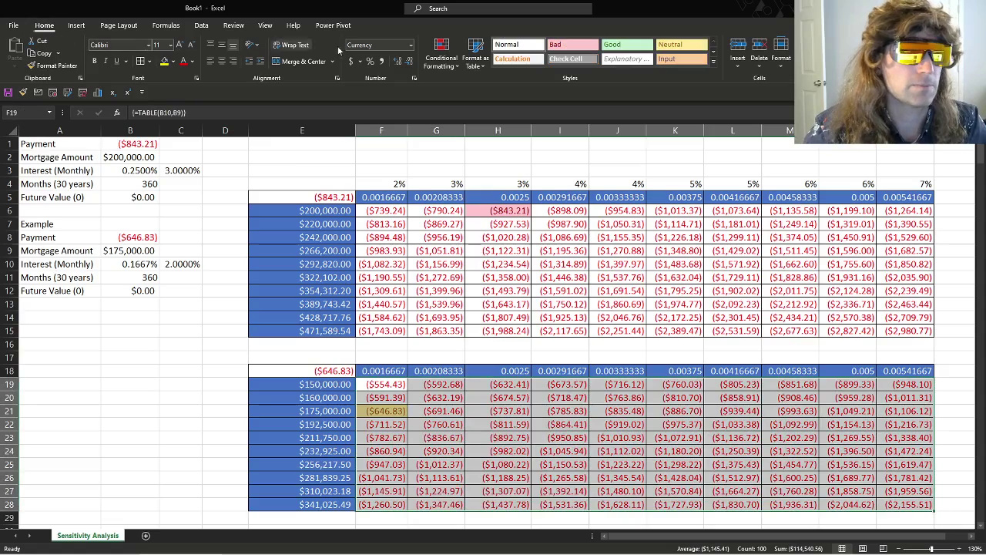
pyautogui.click(450, 60)
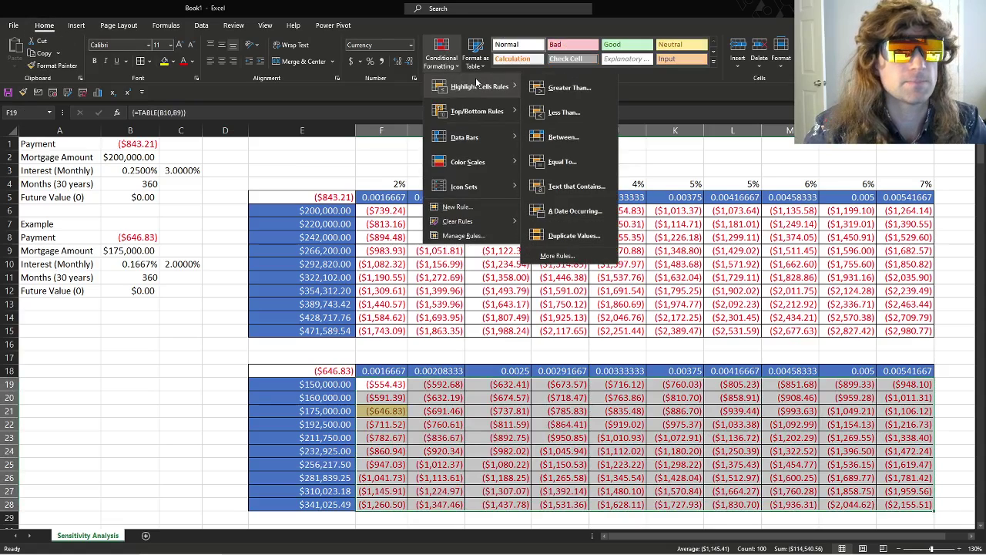
pyautogui.moveTo(506, 166)
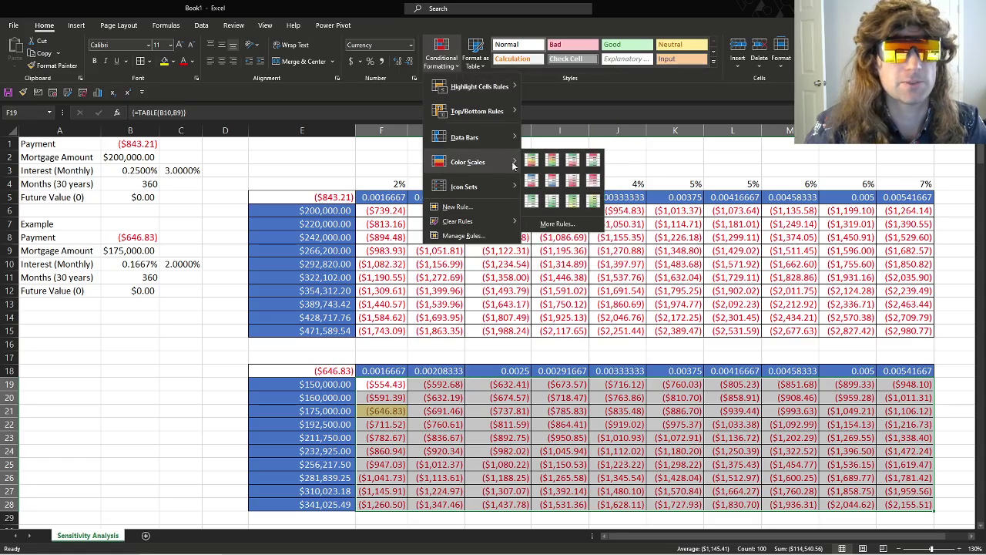
pyautogui.click(532, 160)
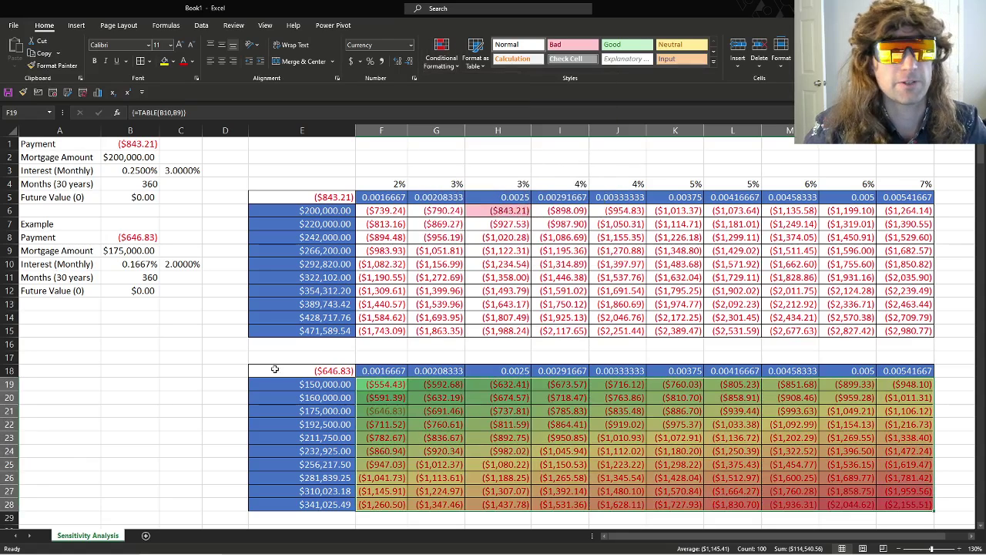
pyautogui.click(212, 370)
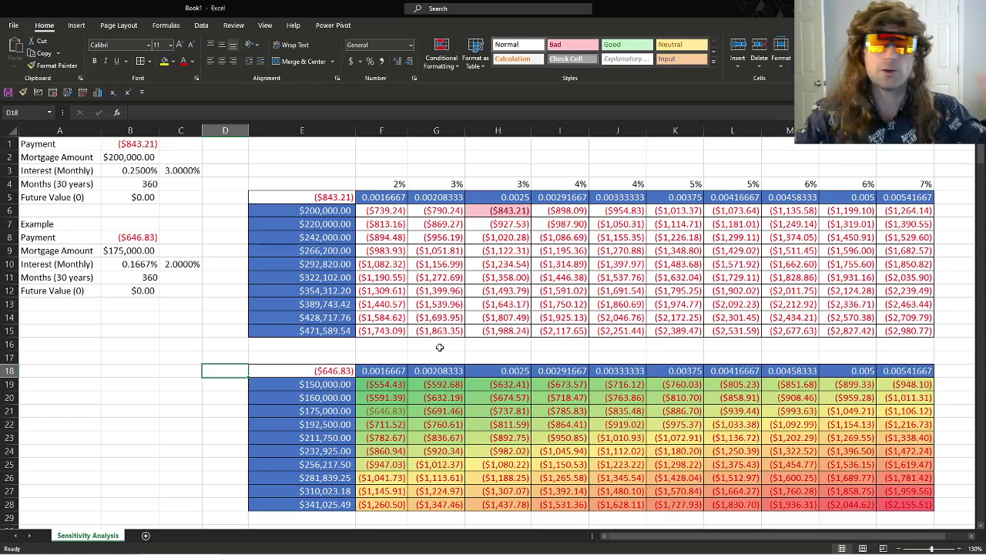
pyautogui.click(261, 356)
pyautogui.click(132, 330)
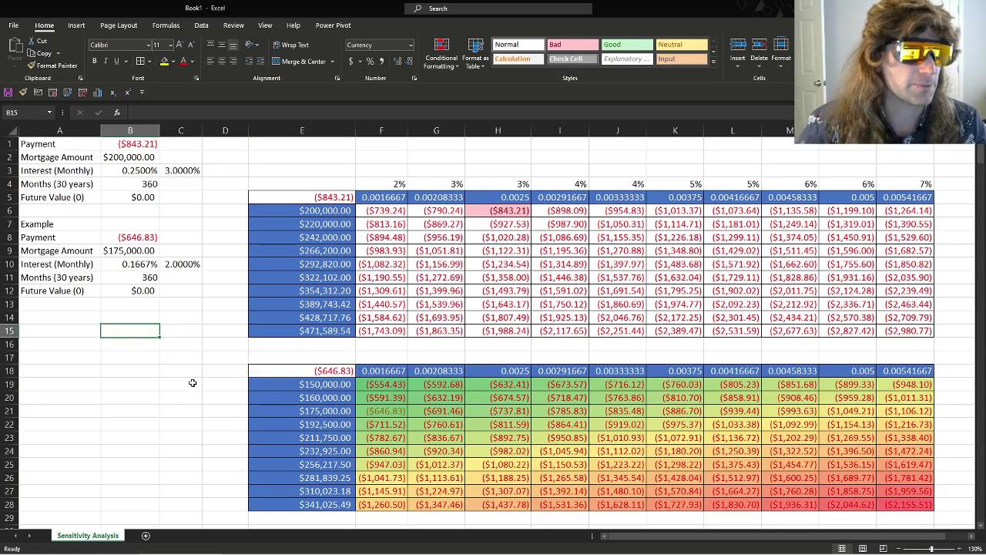
# Link cell B15 to the first mortgage's payment in B1.
pyautogui.write('=')
pyautogui.press('Up')
pyautogui.press('Up')
pyautogui.press('Up')
pyautogui.press('Up')
pyautogui.press('Up')
pyautogui.press('Up')
pyautogui.press('Up')
pyautogui.press('Up')
pyautogui.press('Up')
pyautogui.press('Up')
pyautogui.press('Up')
pyautogui.press('Up')
pyautogui.press('Up')
pyautogui.press('Up')
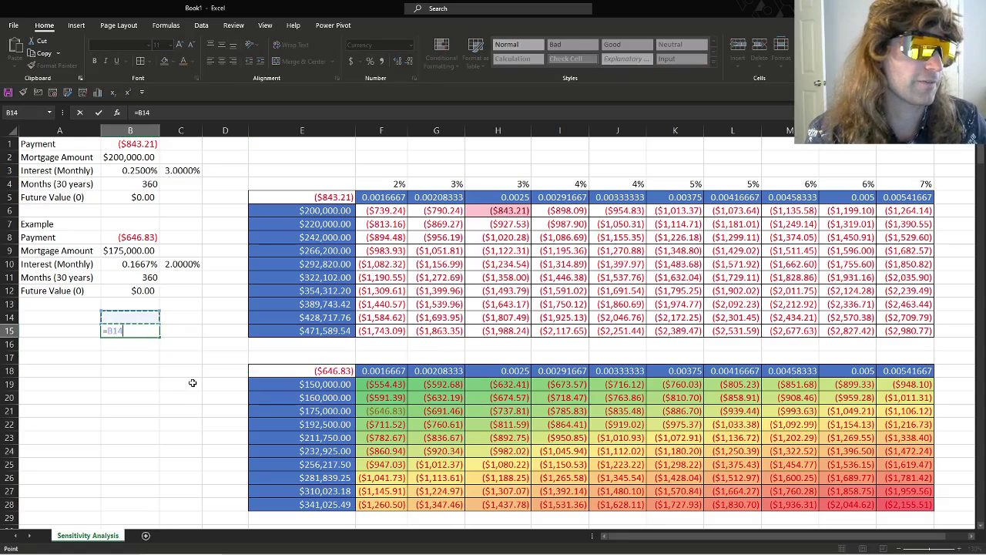
pyautogui.press('Return')
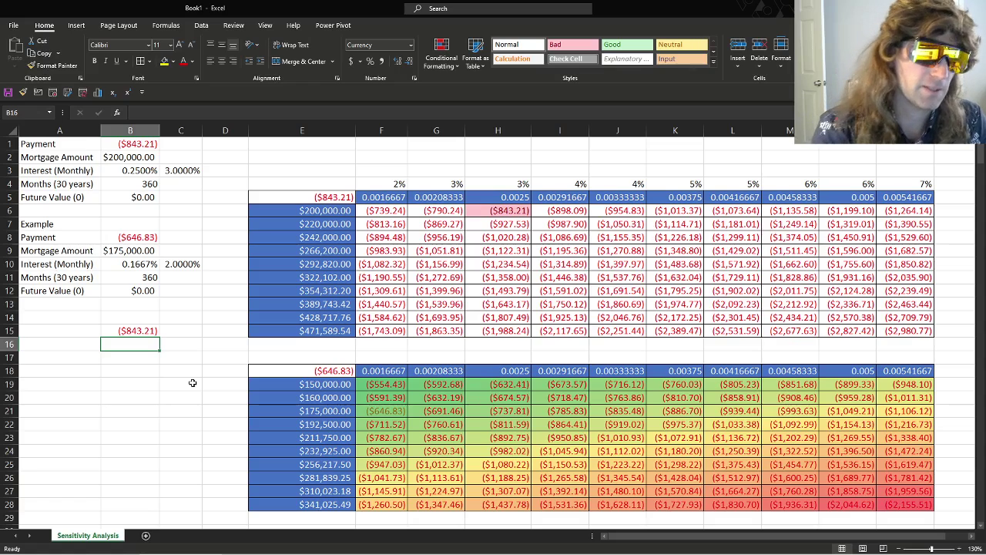
# Link cell B16 to the Example mortgage's payment in B8.
pyautogui.write('=')
pyautogui.press('Up')
pyautogui.press('Up')
pyautogui.press('Up')
pyautogui.press('Up')
pyautogui.press('Up')
pyautogui.press('Up')
pyautogui.press('Up')
pyautogui.press('Up')
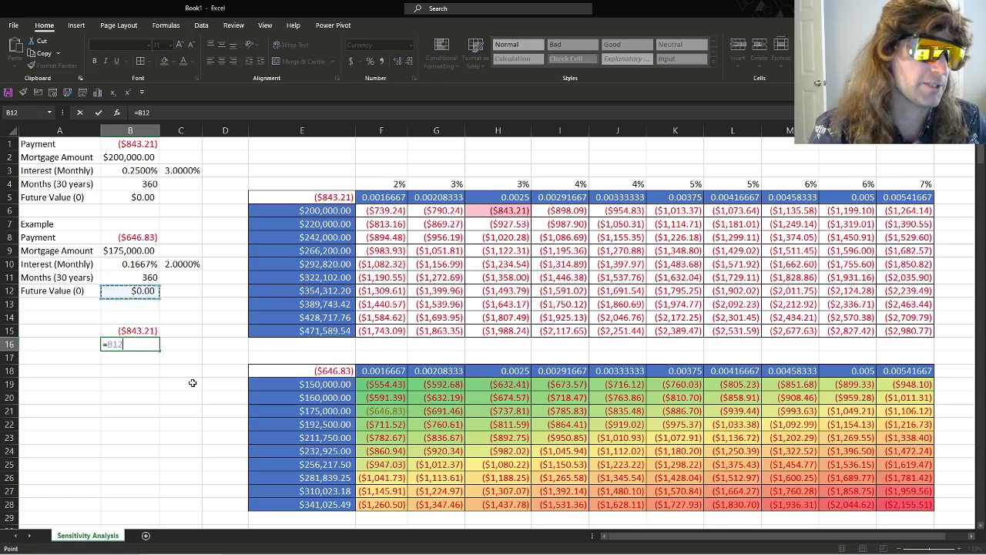
pyautogui.press('Return')
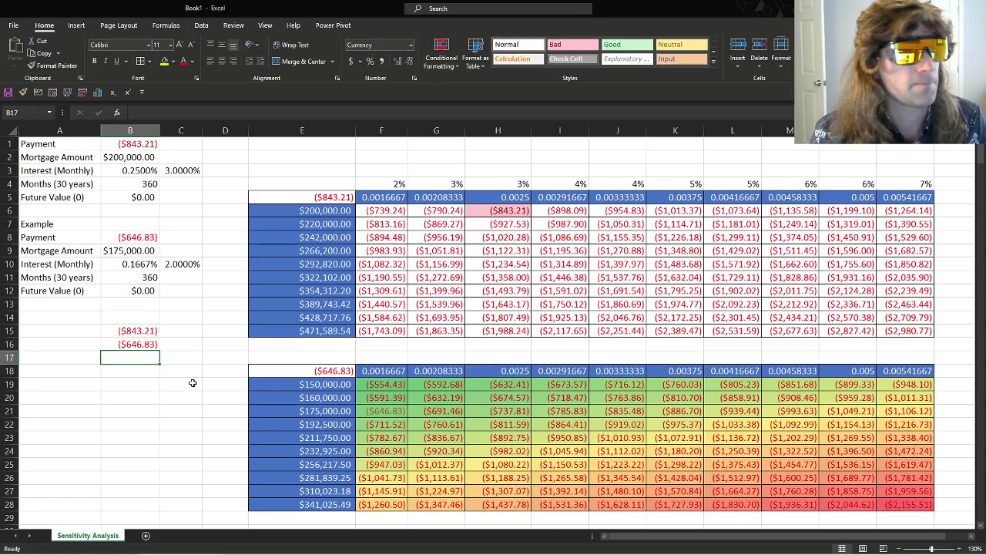
# Calculate the difference between the two linked payments in B17 with the formula =B15-B16.
pyautogui.write('=')
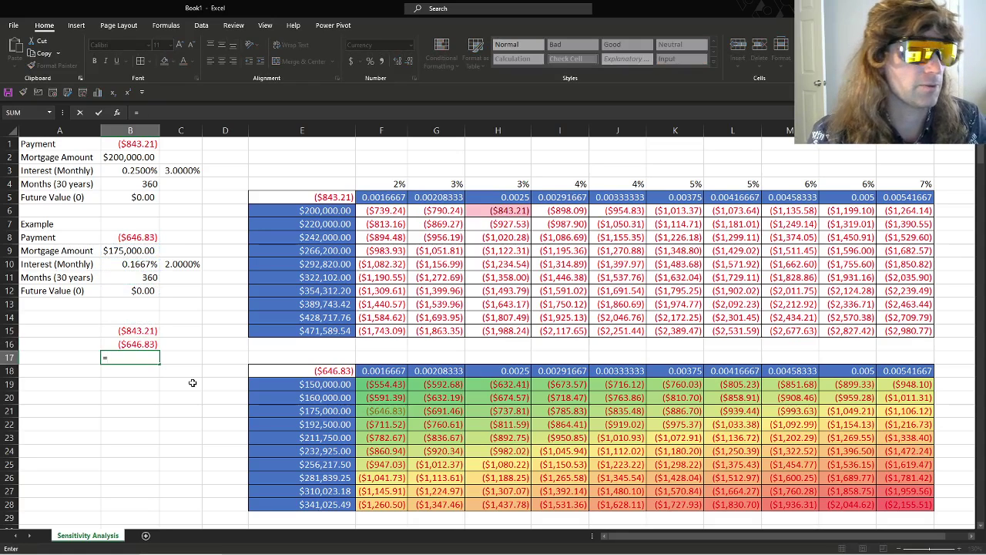
pyautogui.press('Up')
pyautogui.press('Up')
pyautogui.write('-')
pyautogui.press('Up')
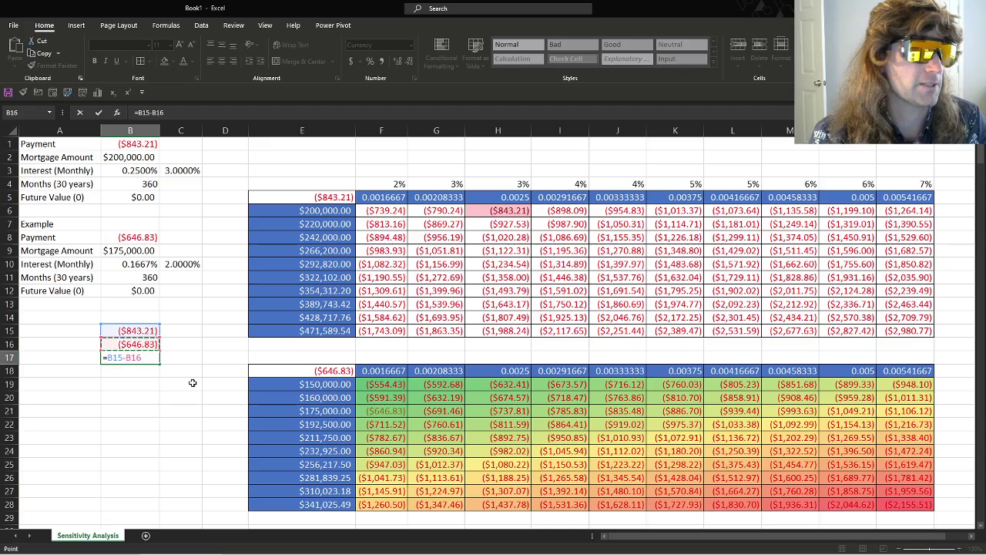
pyautogui.press('Return')
# Add a top border to the payment difference in B17.
pyautogui.press('Up')
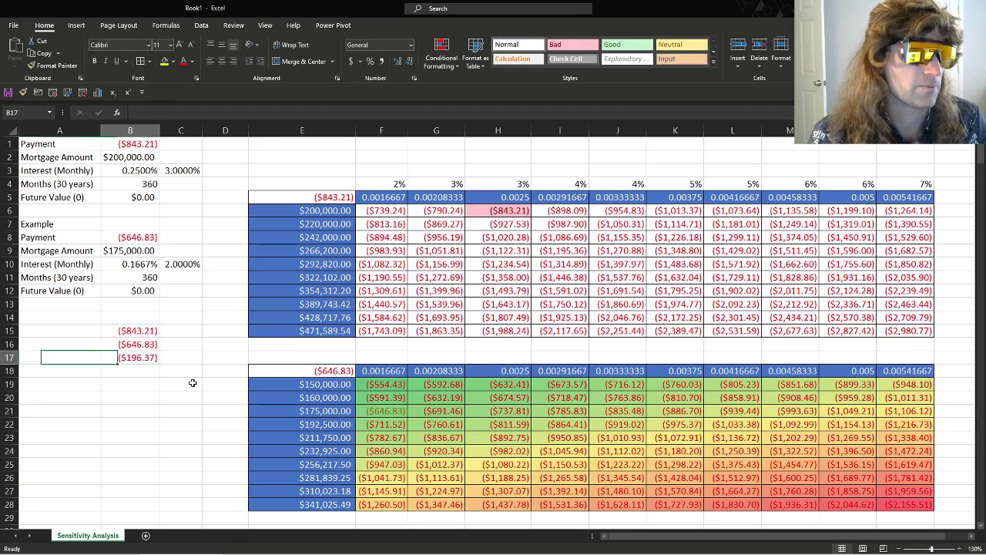
pyautogui.press('alt')
pyautogui.press('h')
pyautogui.press('b')
pyautogui.press('p')
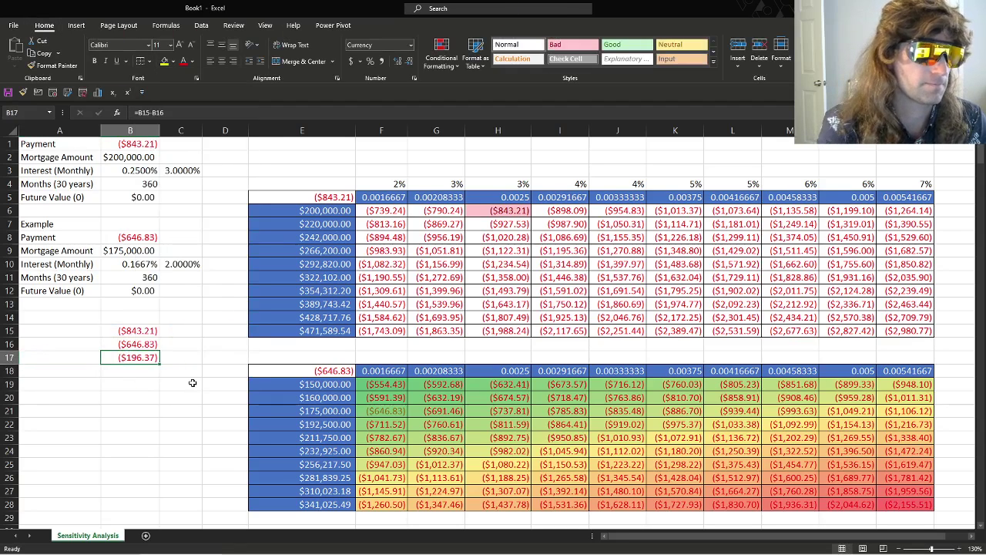
pyautogui.press('Down')
pyautogui.press('Down')
pyautogui.press('Up')
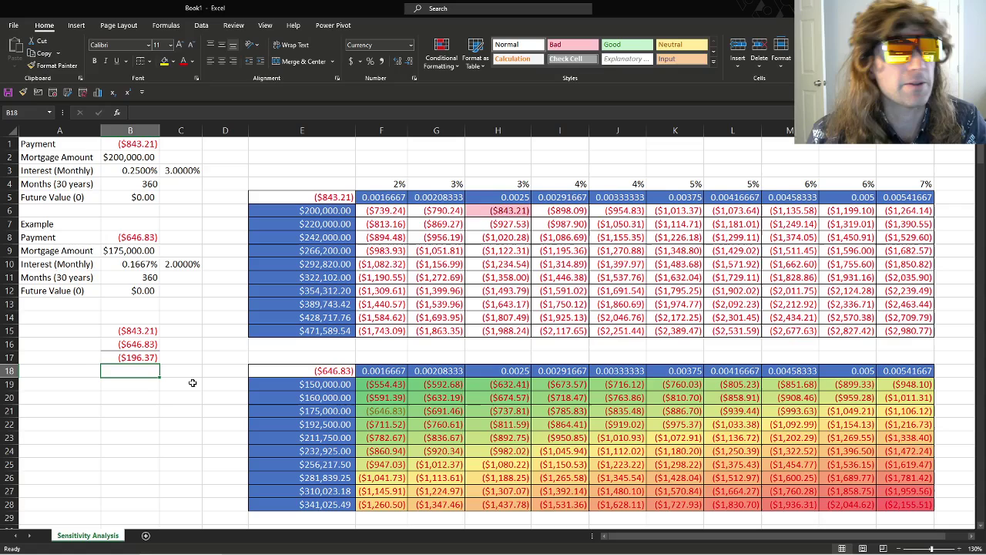
# Label the payment difference in row 17 as Monthly in cell A17.
pyautogui.press('Up')
pyautogui.press('Left')
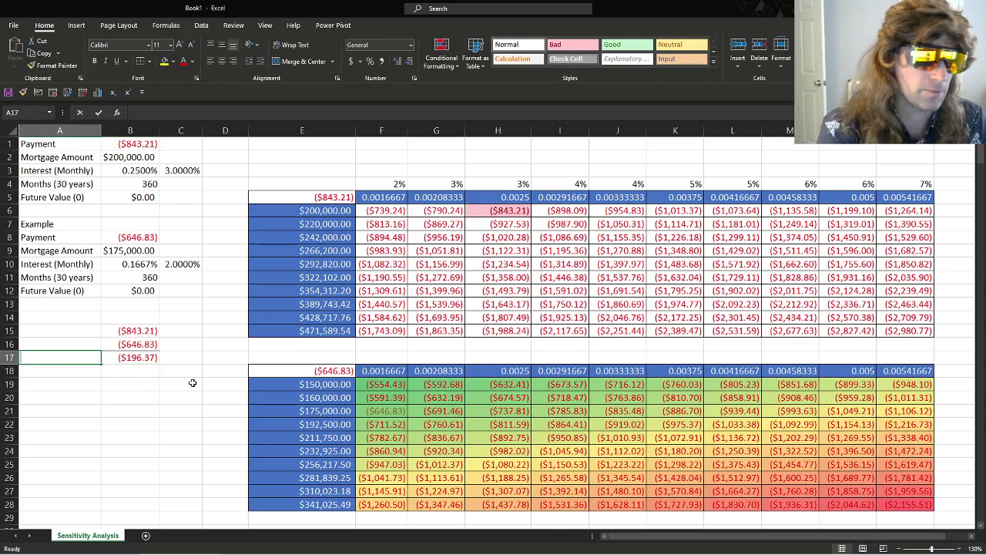
pyautogui.write('Monthly')
pyautogui.press('Return')
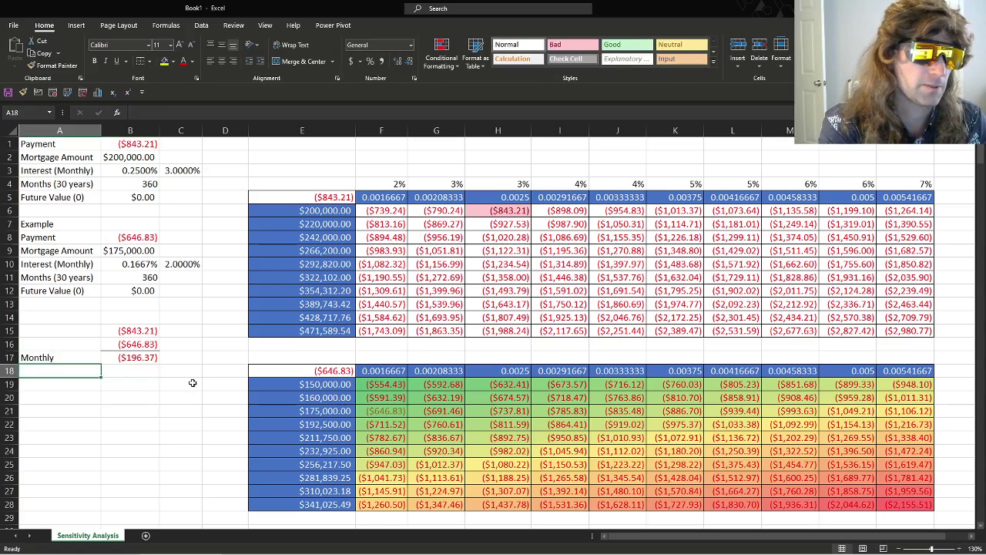
# Label A18 as Annual and calculate the yearly payment difference in B18 with =B17*12.
pyautogui.write('Annual')
pyautogui.press('Tab')
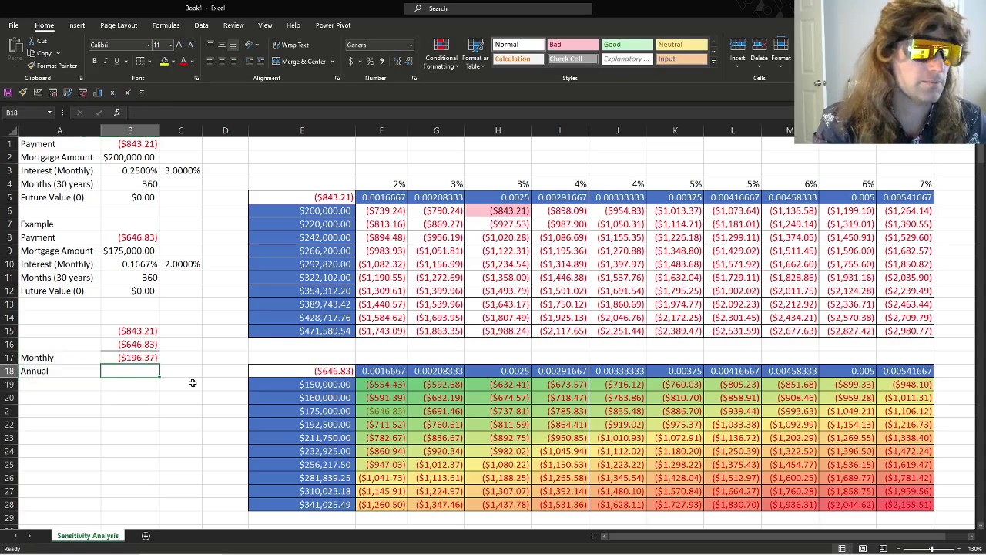
pyautogui.write('=B17*12')
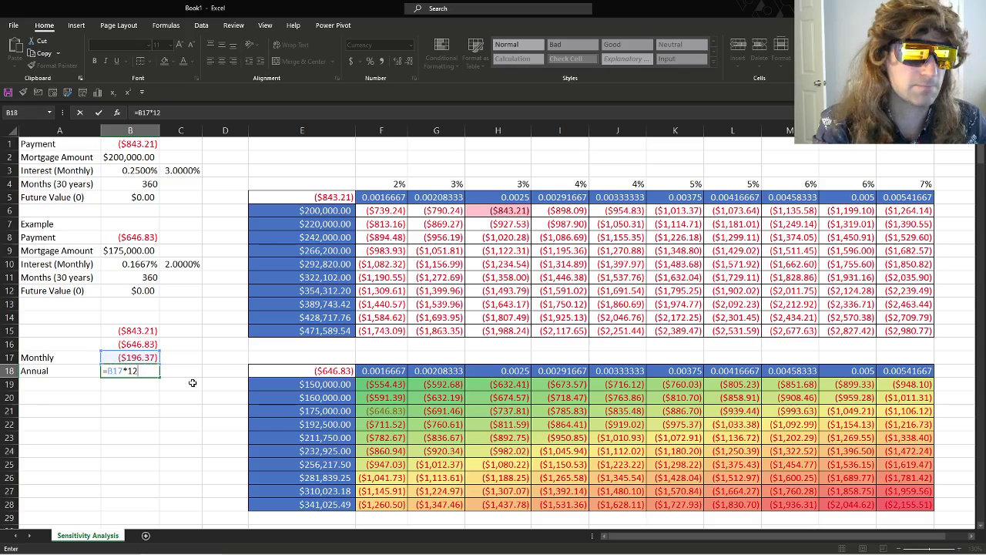
pyautogui.press('Return')
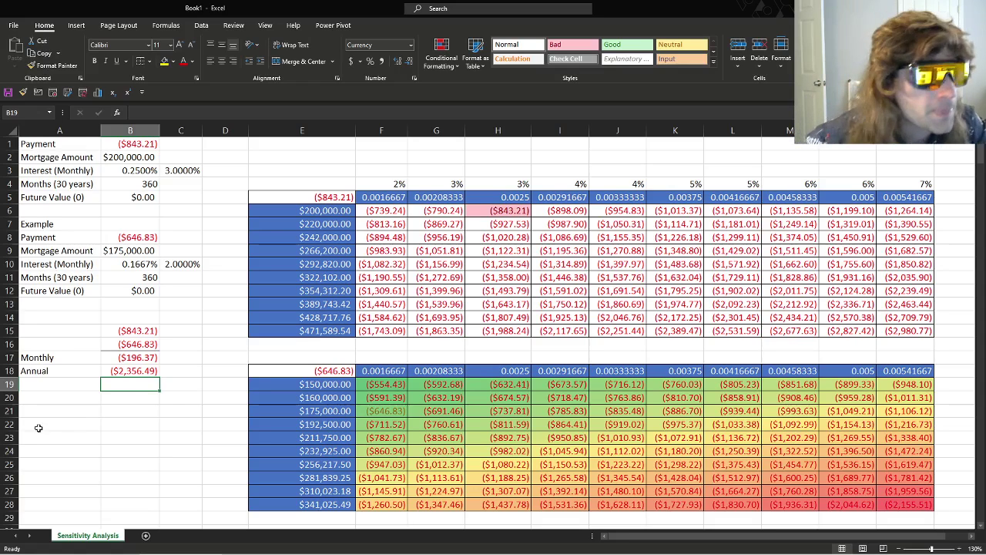
# Check the annual difference in B18 and select the whole lower data table, E18:O28, for review.
pyautogui.click(128, 396)
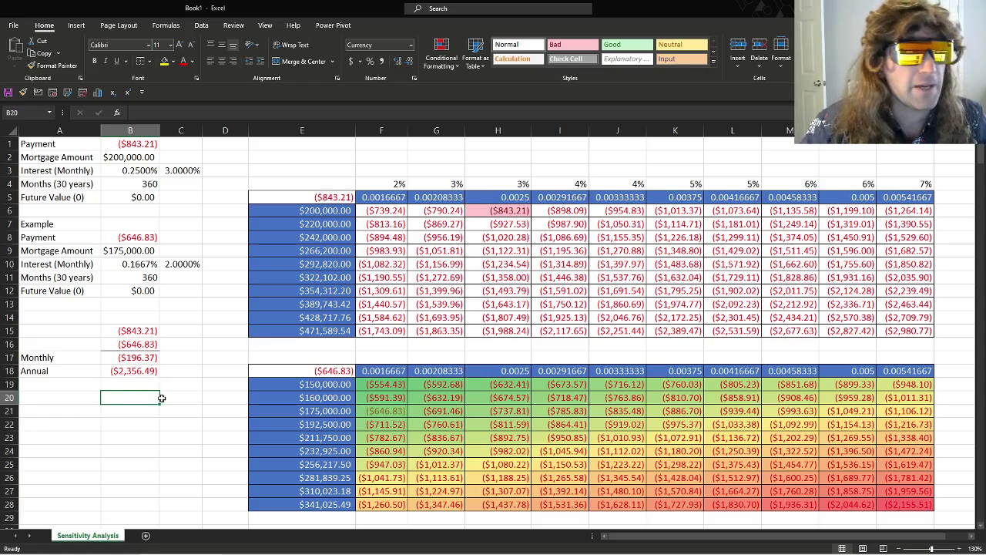
pyautogui.click(147, 376)
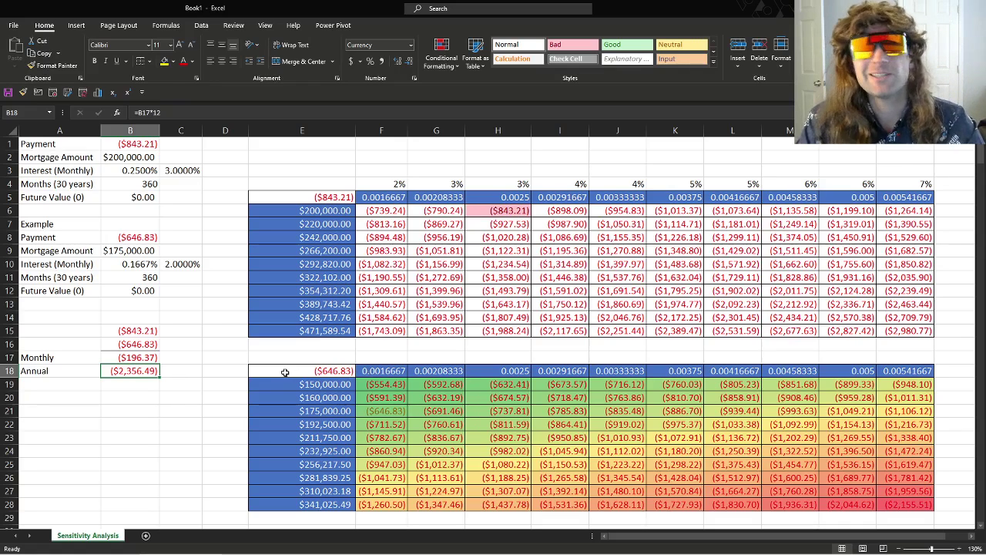
pyautogui.moveTo(285, 372); pyautogui.dragTo(907, 504)
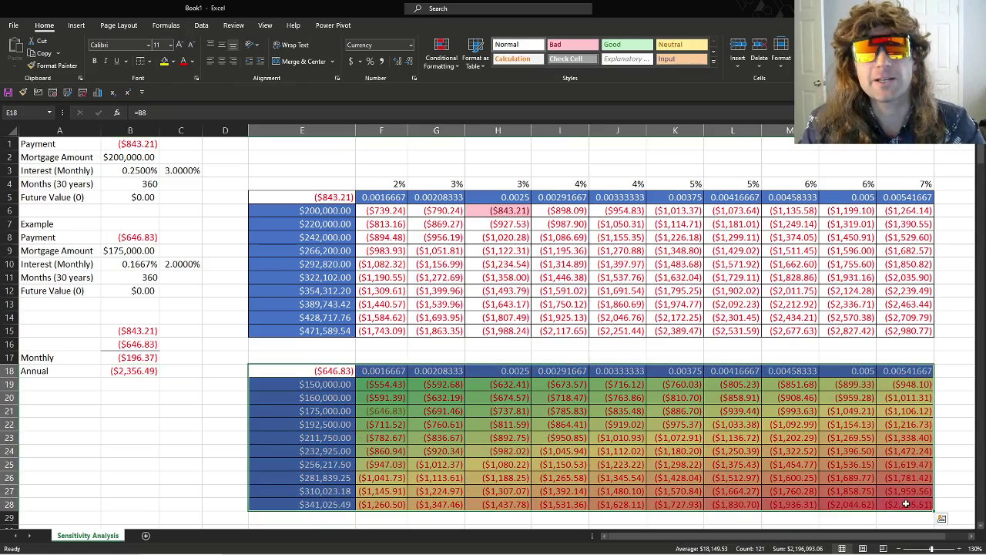